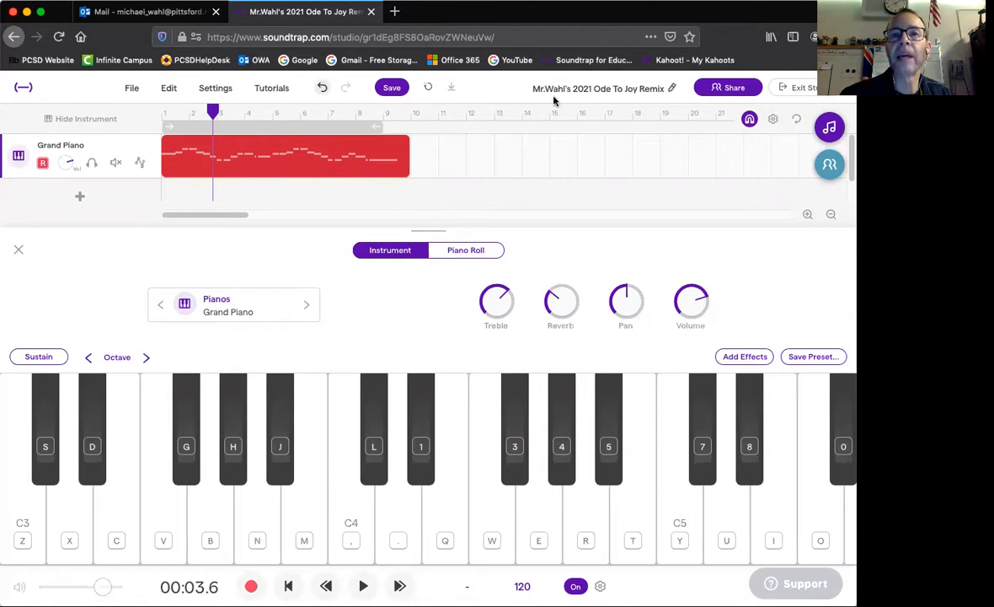
- Save the 2021 Ode To Joy Remix project and exit the studio
click(619, 89)
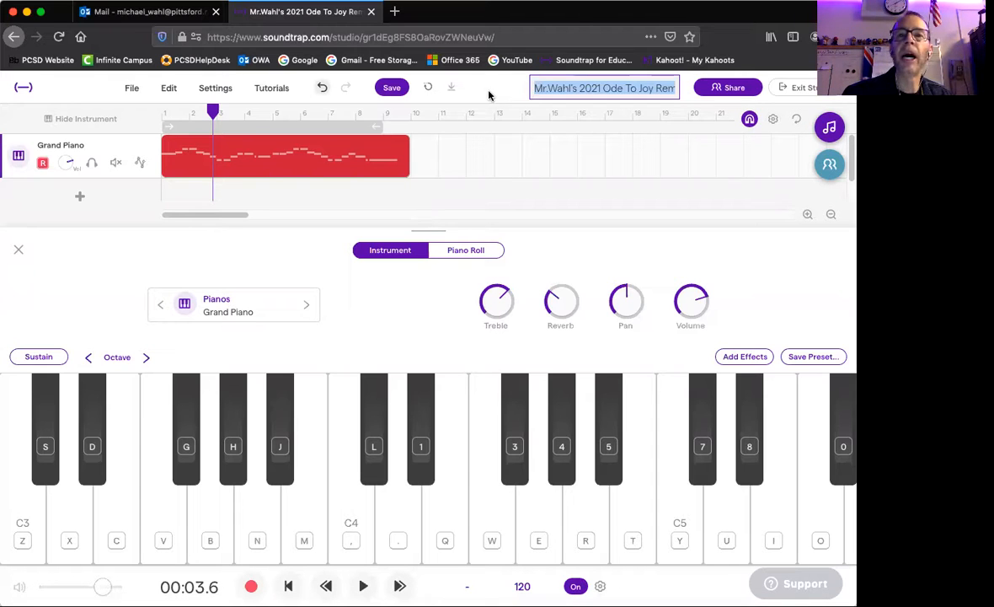
click(392, 87)
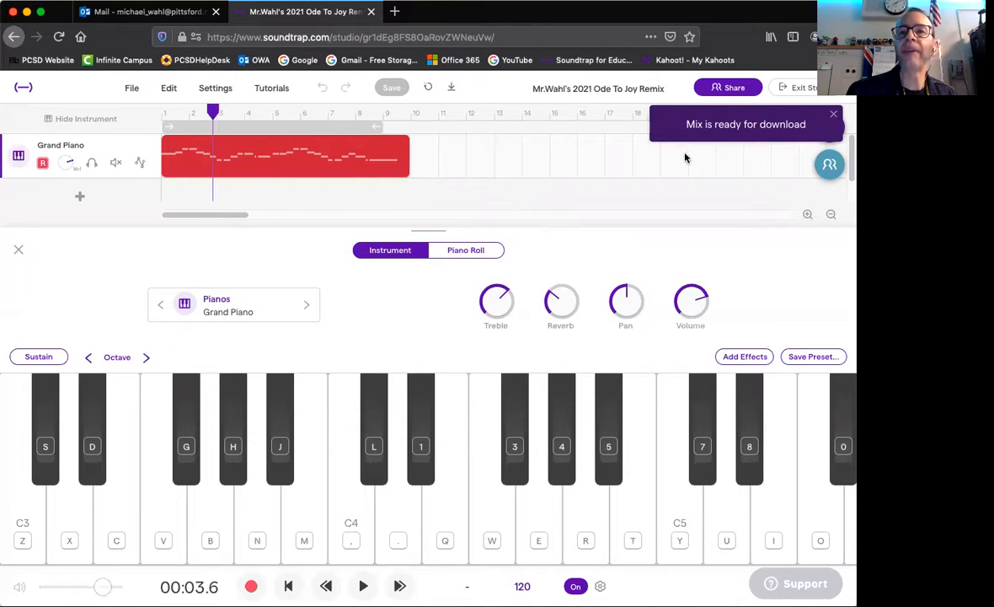
click(784, 91)
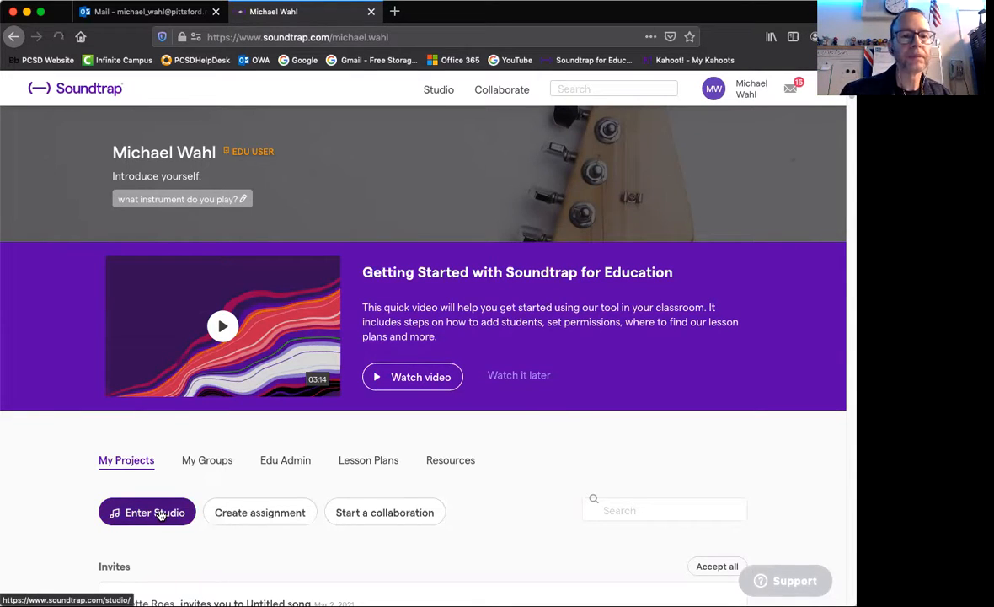
- Create a new music project in the studio and add a Piano & keyboards track
click(160, 515)
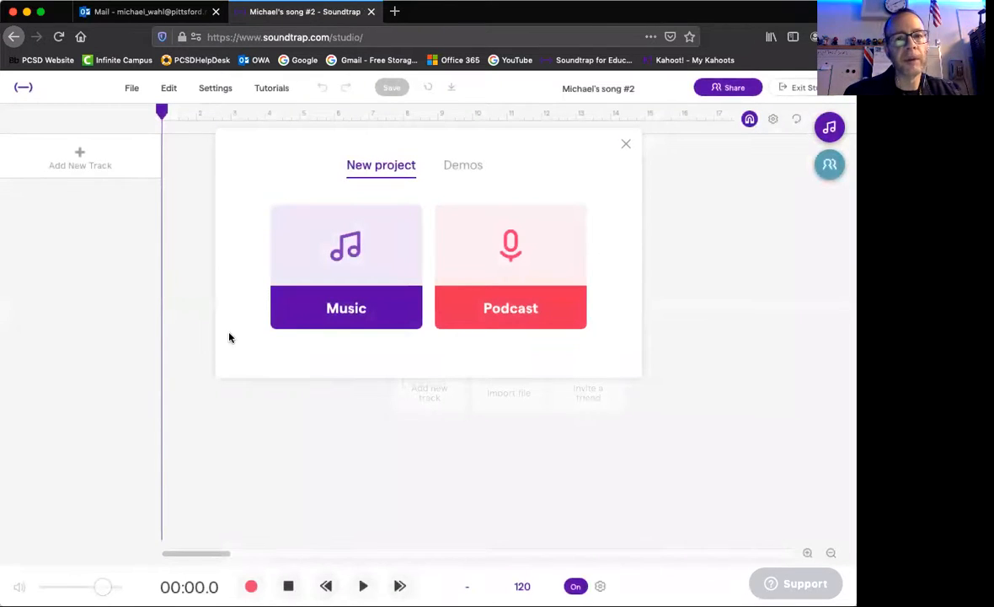
click(340, 315)
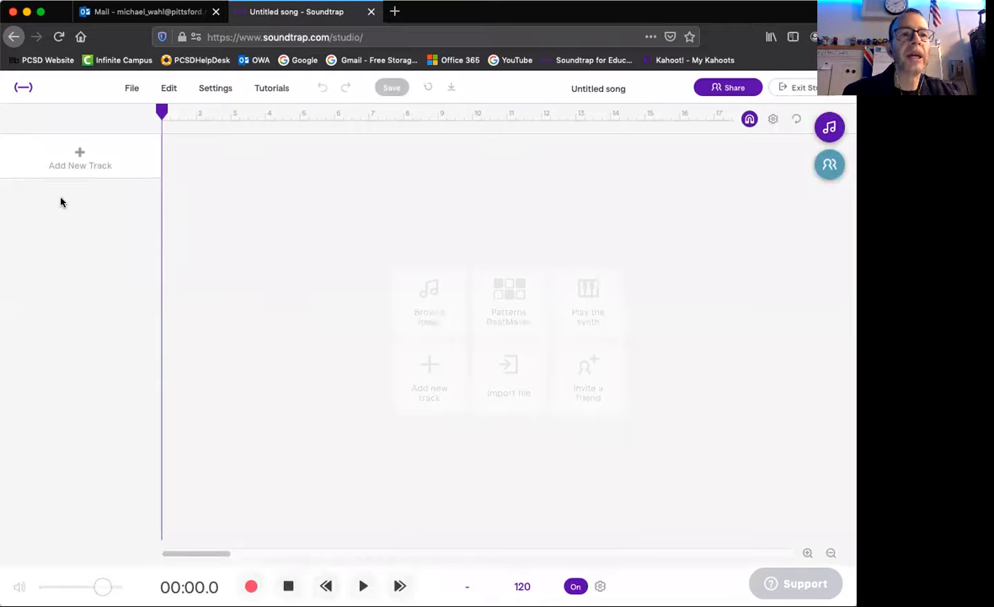
click(79, 155)
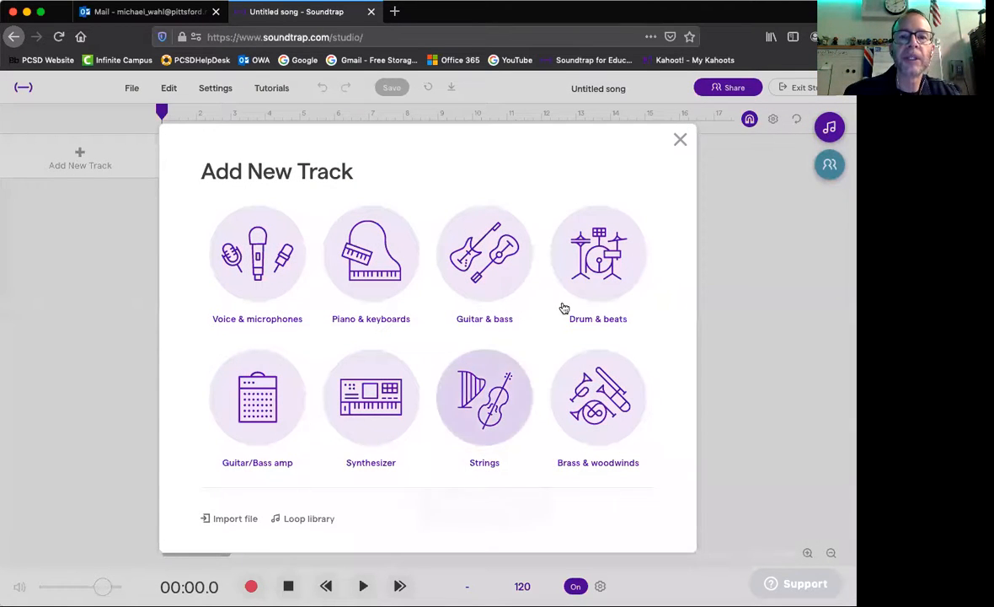
click(379, 279)
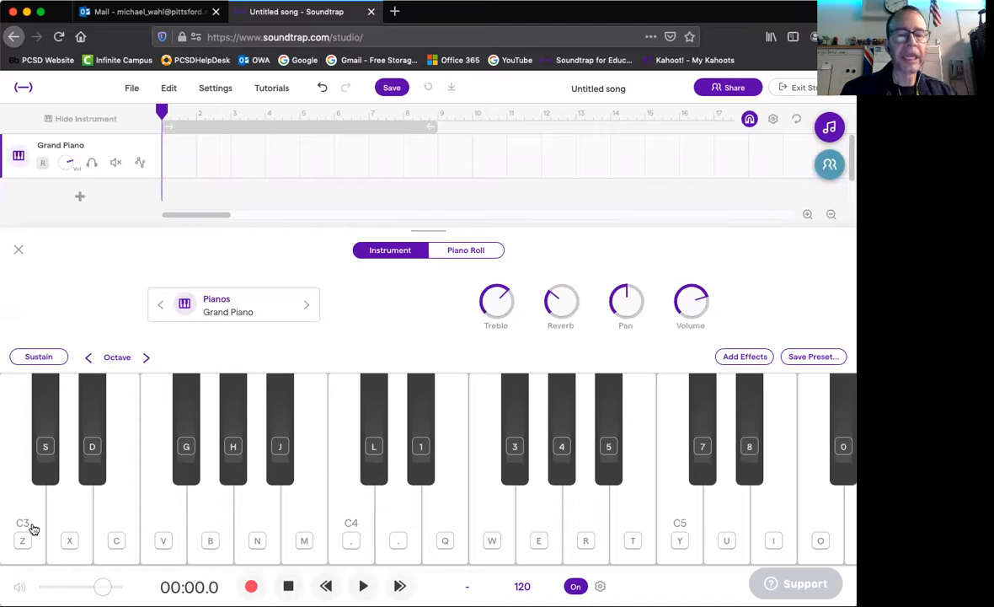
- Play the C3 note on the Grand Piano four times to test its sound
key(z)
key(z)
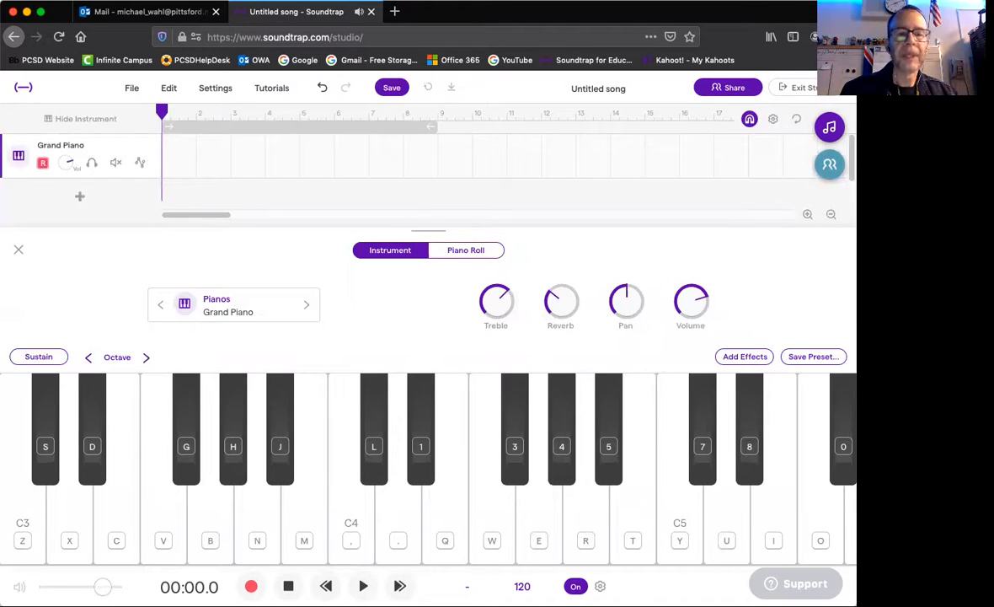
key(z)
key(z)
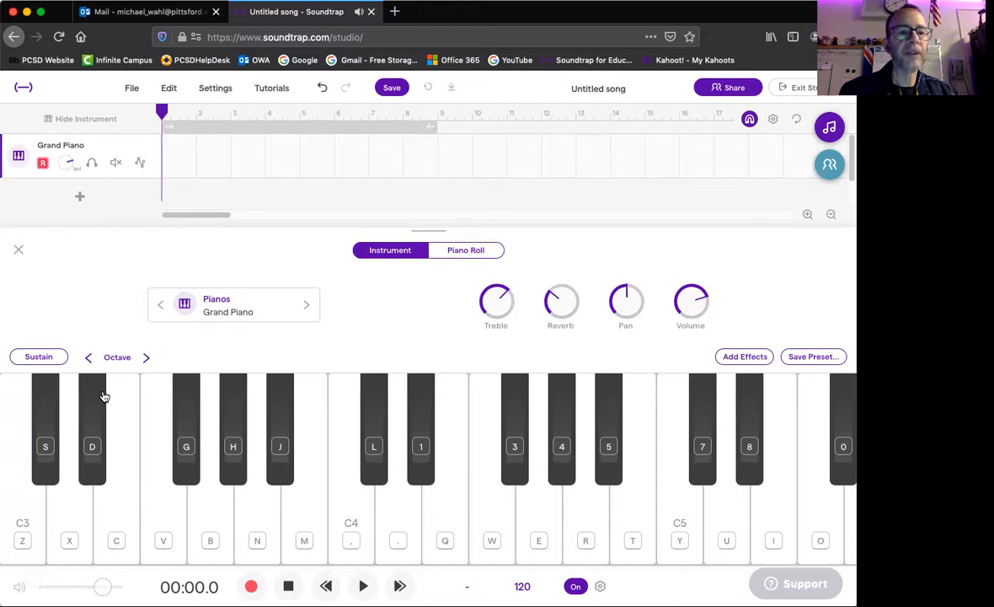
- Shift the piano keyboard down by octaves until it starts at C0, playing its lowest C along the way
click(89, 357)
click(89, 357)
key(z)
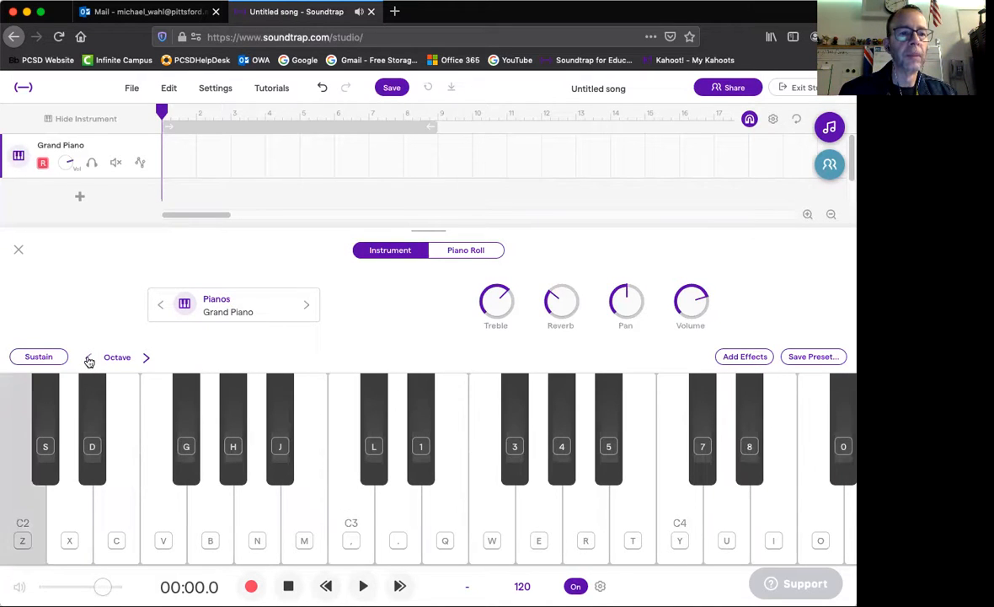
key(z)
click(89, 358)
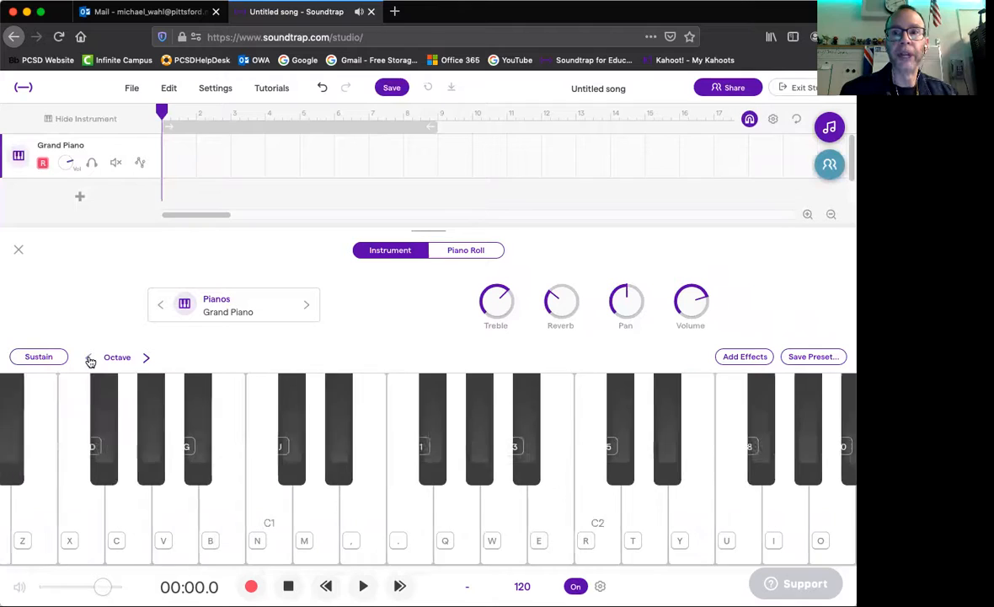
click(88, 357)
key(z)
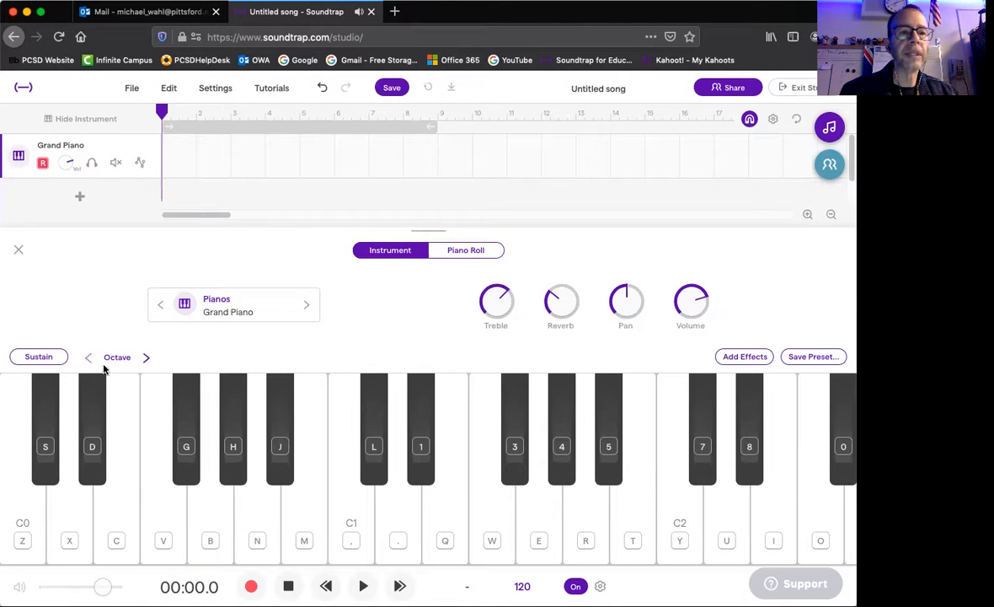
- Shift the piano keyboard up until it starts at C4 and play the C4 note
click(148, 358)
click(148, 357)
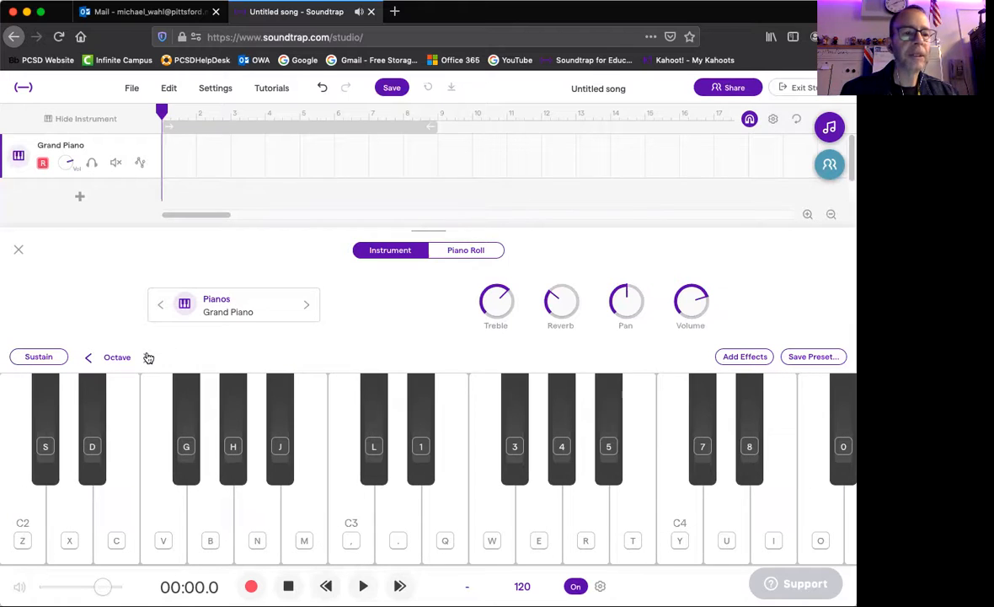
click(148, 358)
click(148, 357)
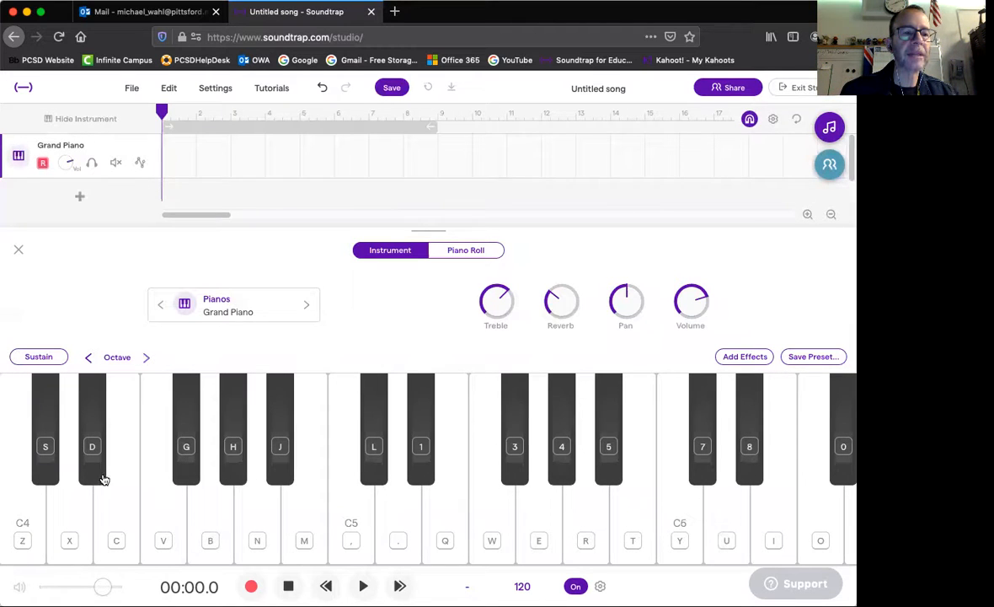
click(34, 529)
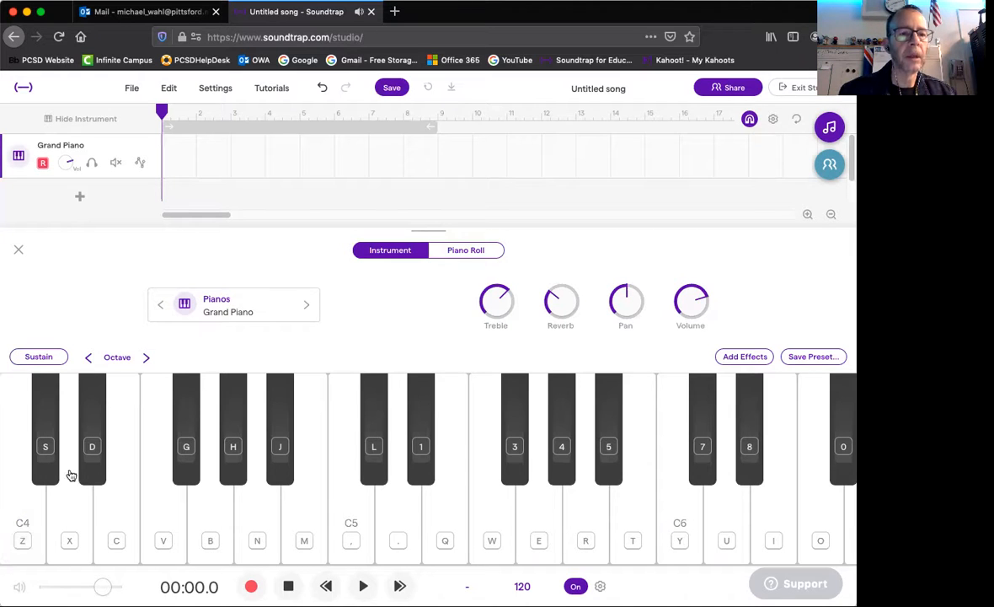
- Lower the piano keyboard to start at C2, play its lowest C, and move two octaves up and back down to C2
click(88, 357)
click(88, 358)
key(z)
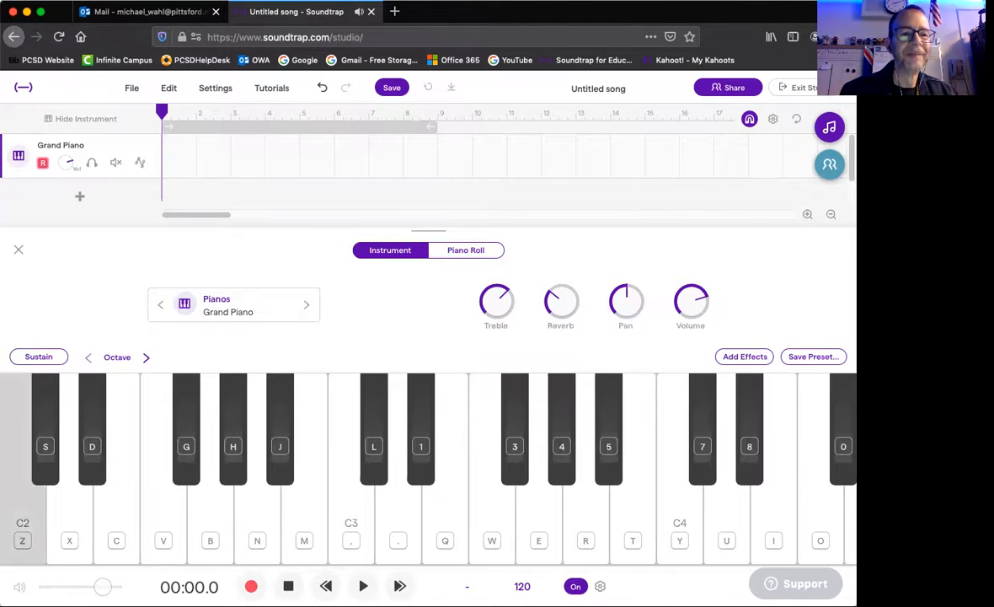
click(147, 357)
click(147, 358)
click(89, 358)
click(89, 357)
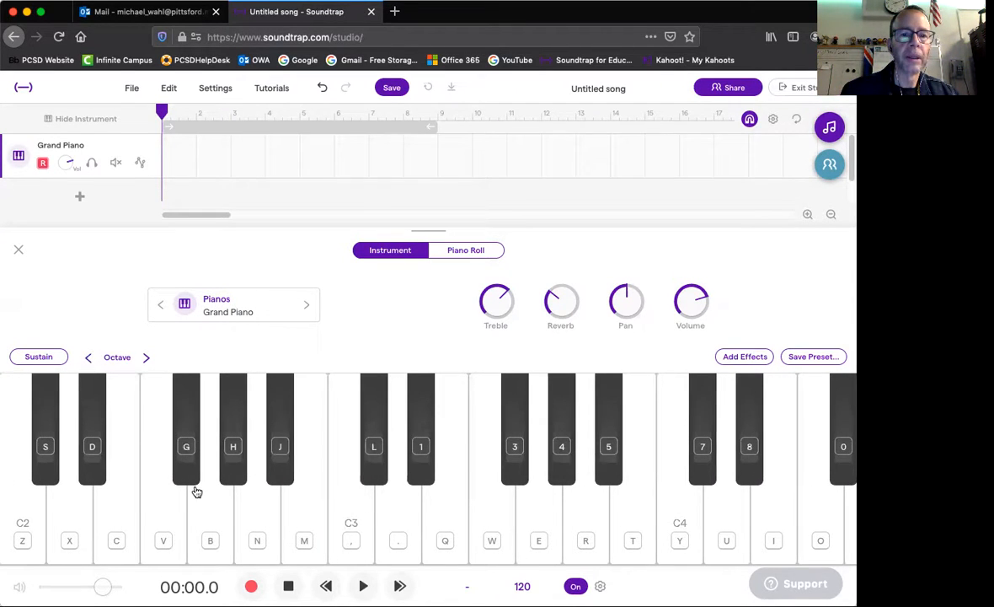
- Compare the E note across octaves, moving the piano keyboard from C2 up to C4 and back to C3
key(z)
key(c)
click(144, 358)
click(145, 358)
key(c)
key(c)
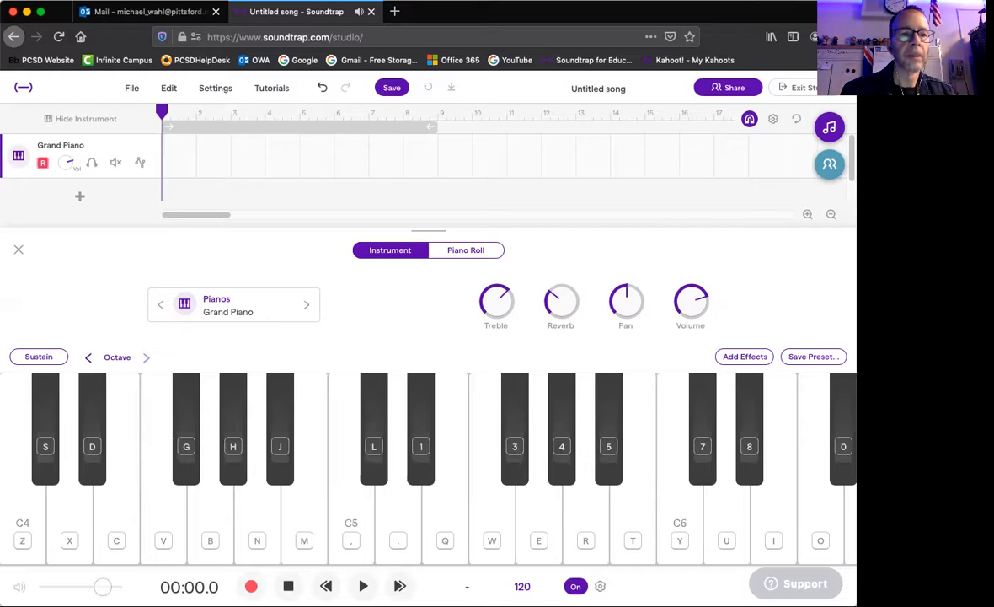
click(88, 358)
key(c)
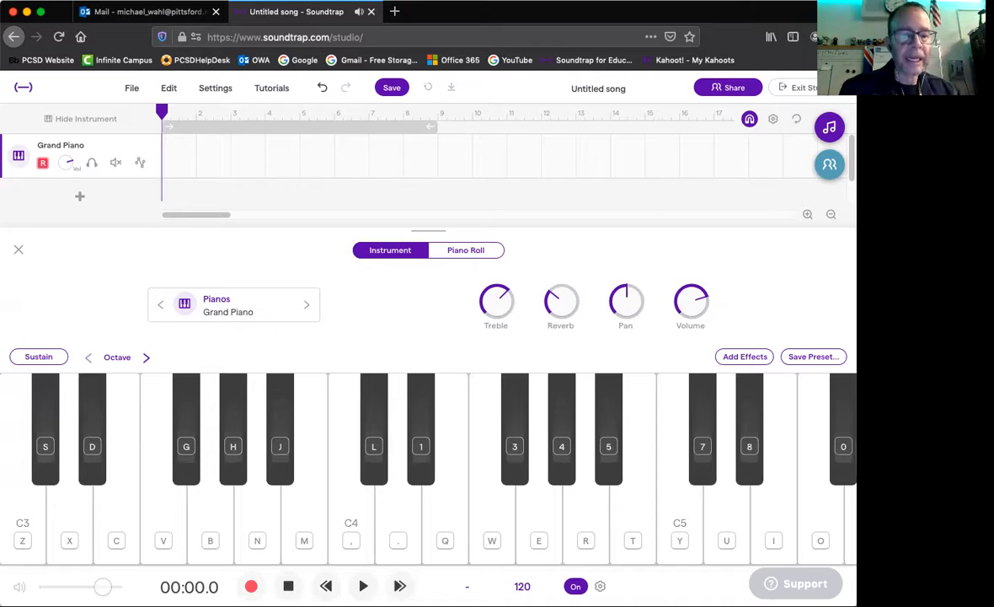
- Play the five ascending notes C, D, E, F and G from C3 without recording
key(z)
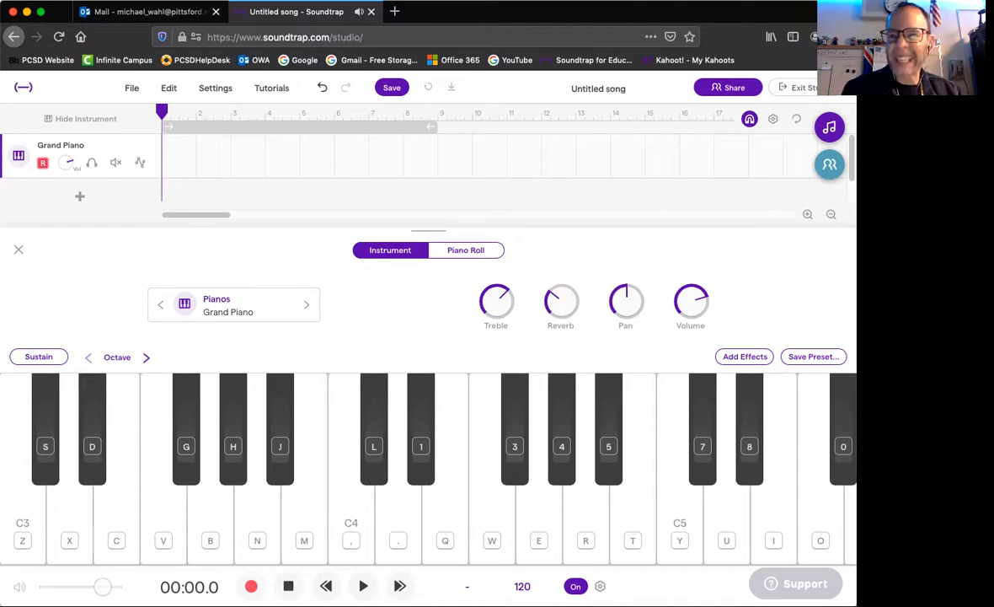
key(x)
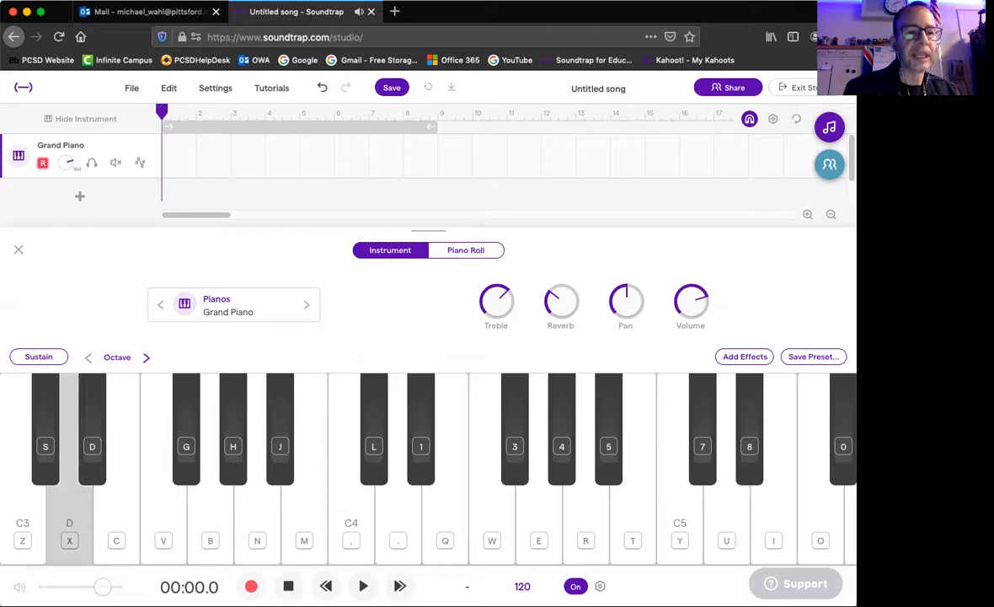
key(c)
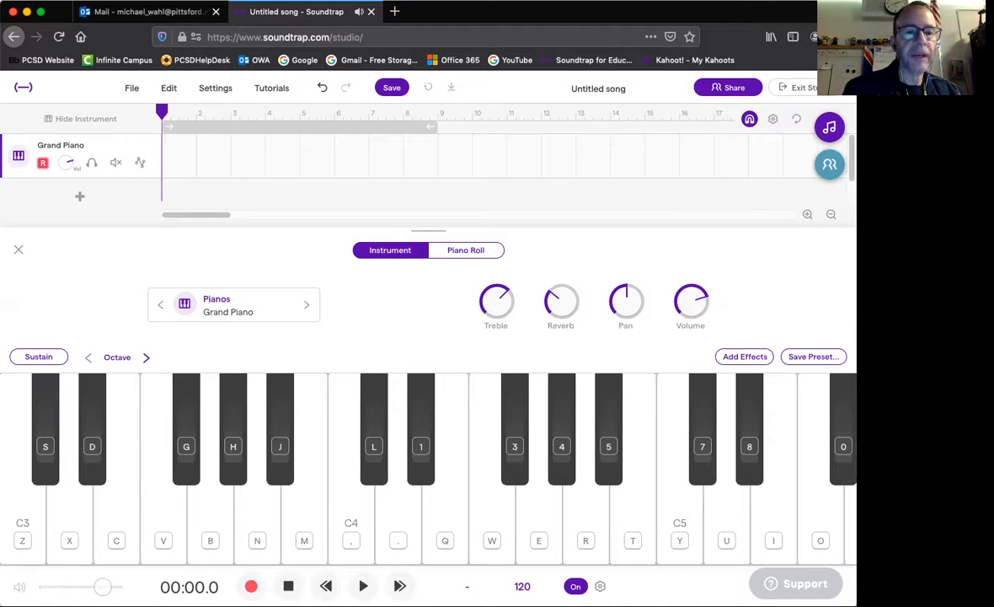
key(v)
key(b)
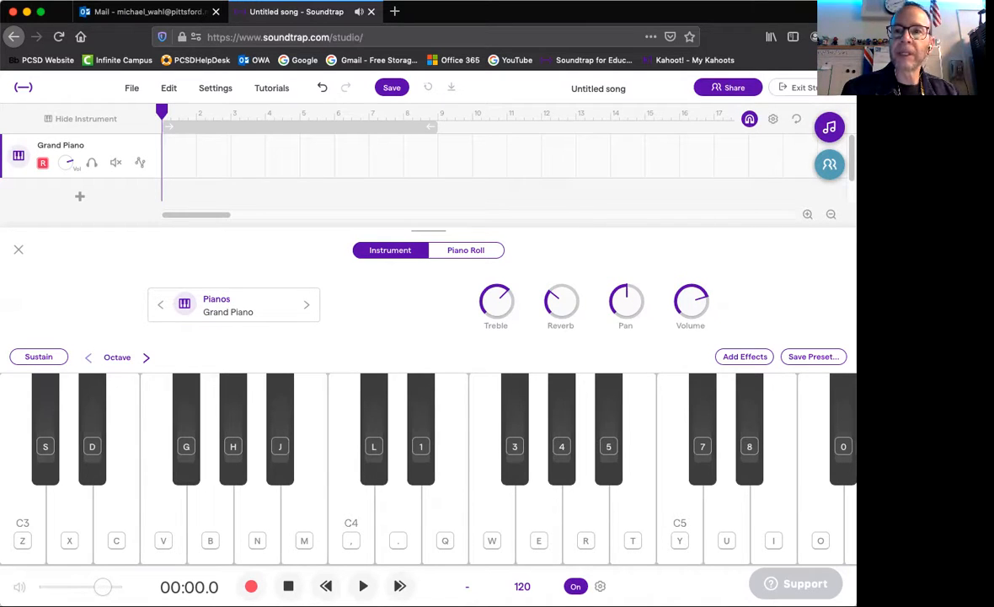
- Practise the opening of Ode to Joy without recording: E, E, F, G, F, E, D, C, C, D, E
key(c)
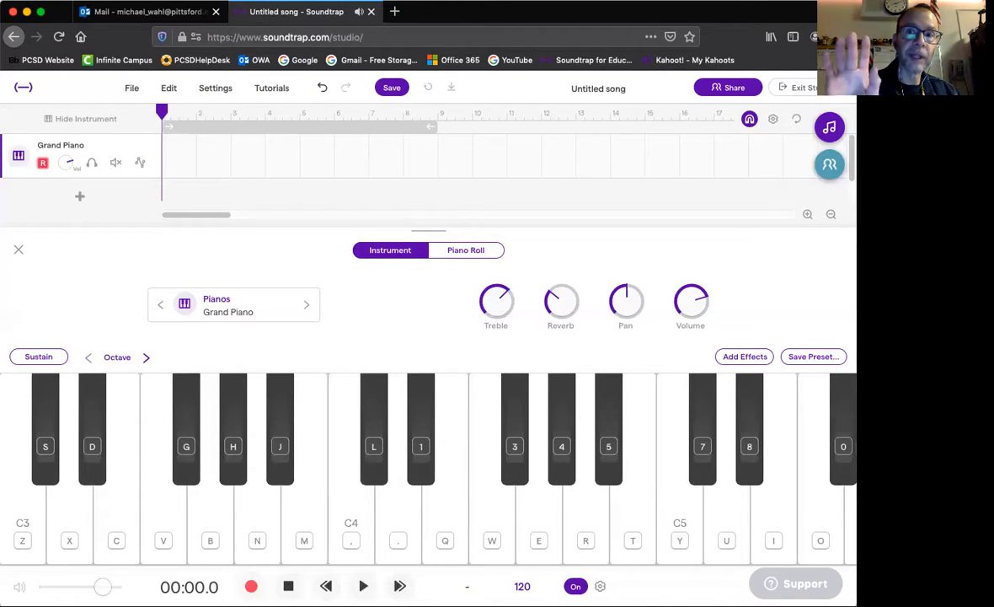
key(c)
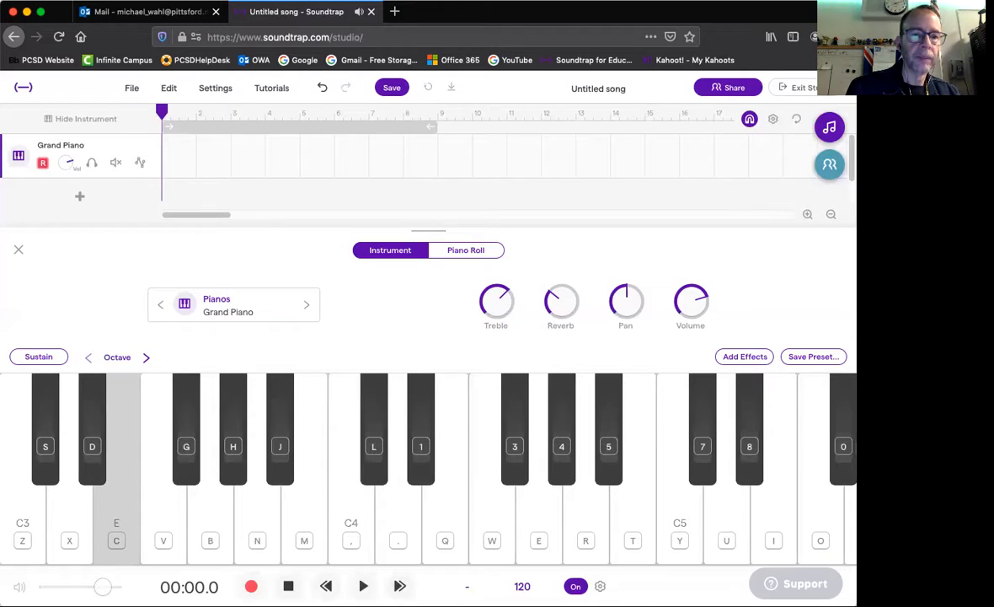
key(v)
key(b)
key(v)
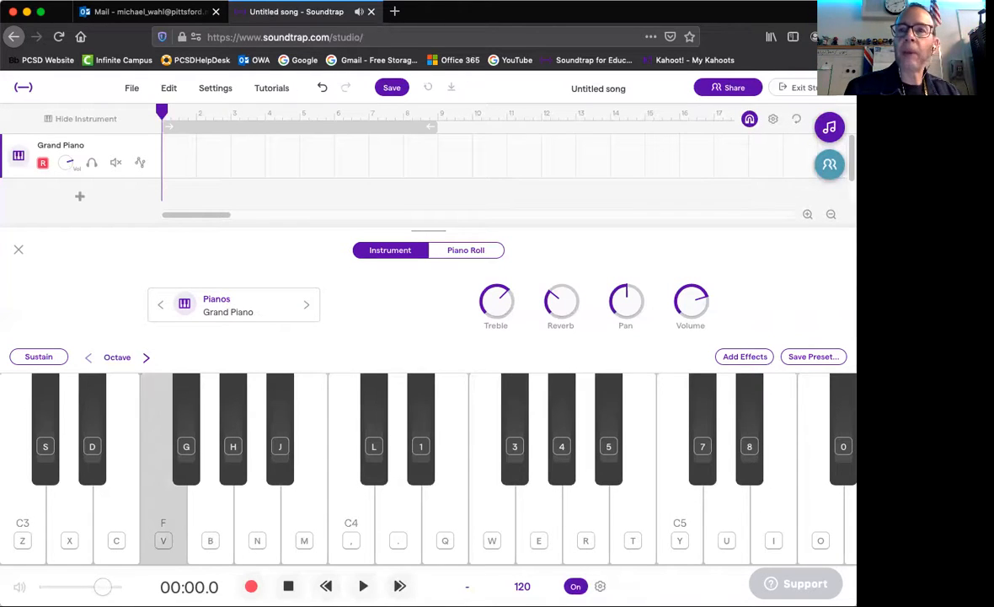
key(c)
key(x)
key(z)
key(z)
key(x)
key(c)
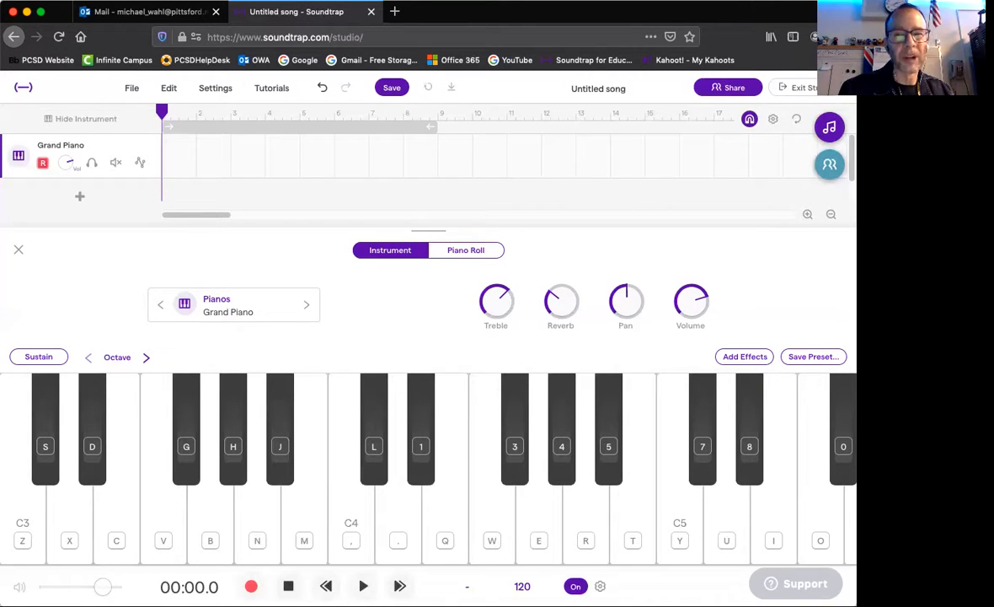
- Practise the first four melody notes once more without recording: E, E, F, G
key(c)
key(c)
key(v)
key(b)
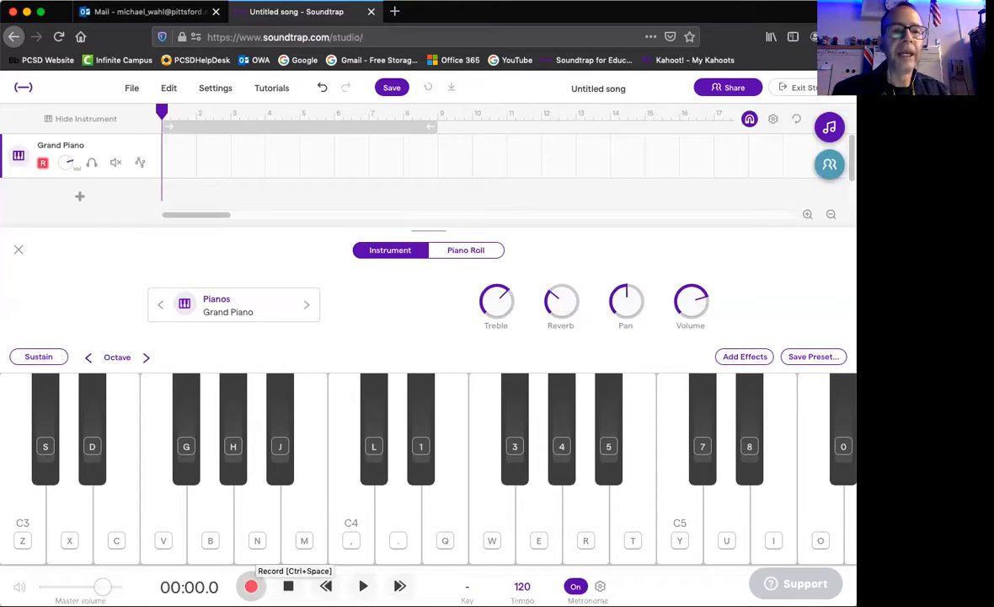
- Record the opening phrase of Ode to Joy on the Grand Piano track from bar 1, stopping after about six seconds
click(251, 585)
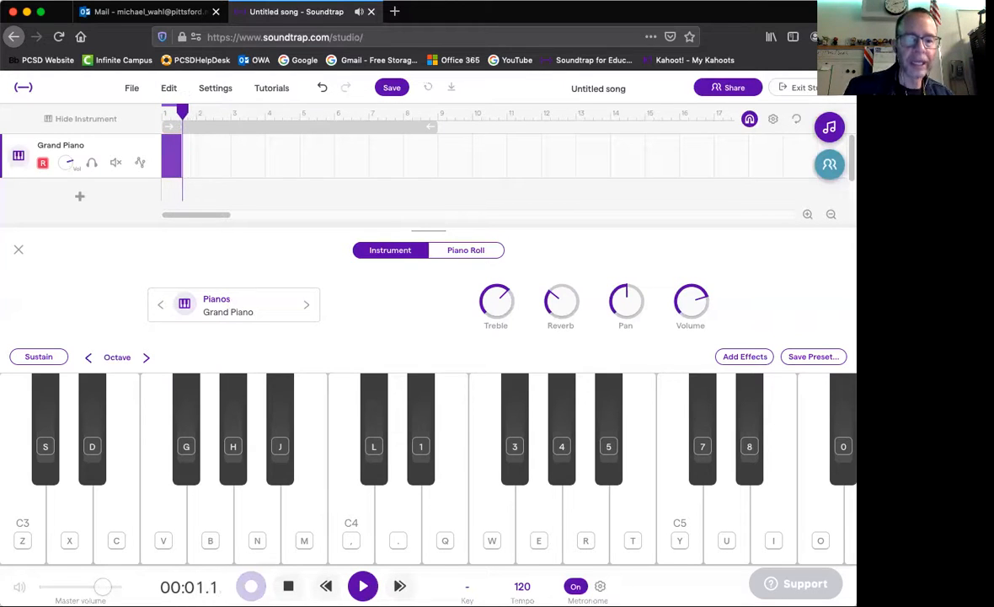
key(c)
key(c)
key(v)
key(b)
key(v)
key(x)
key(c)
key(z)
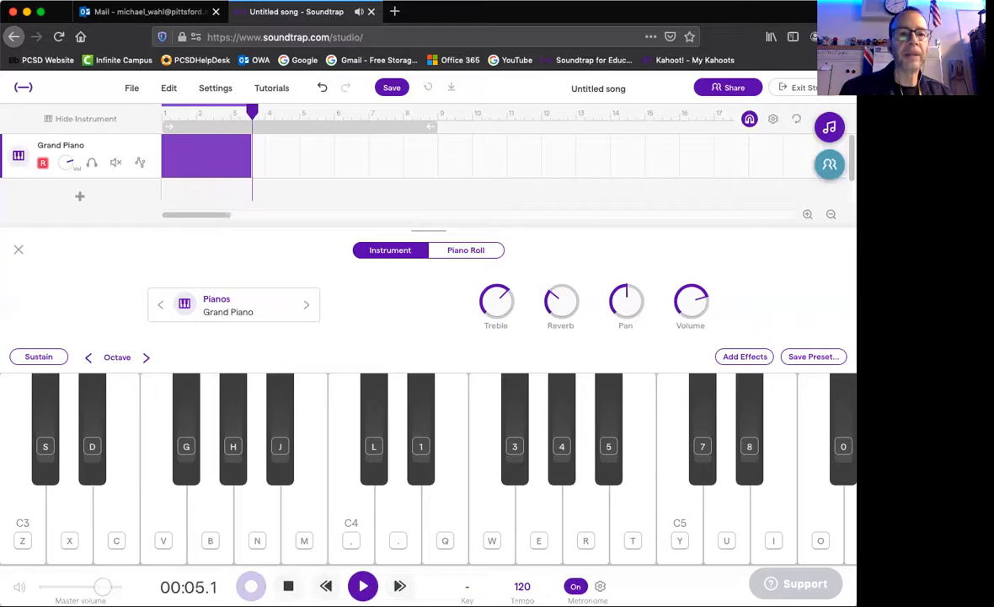
click(289, 586)
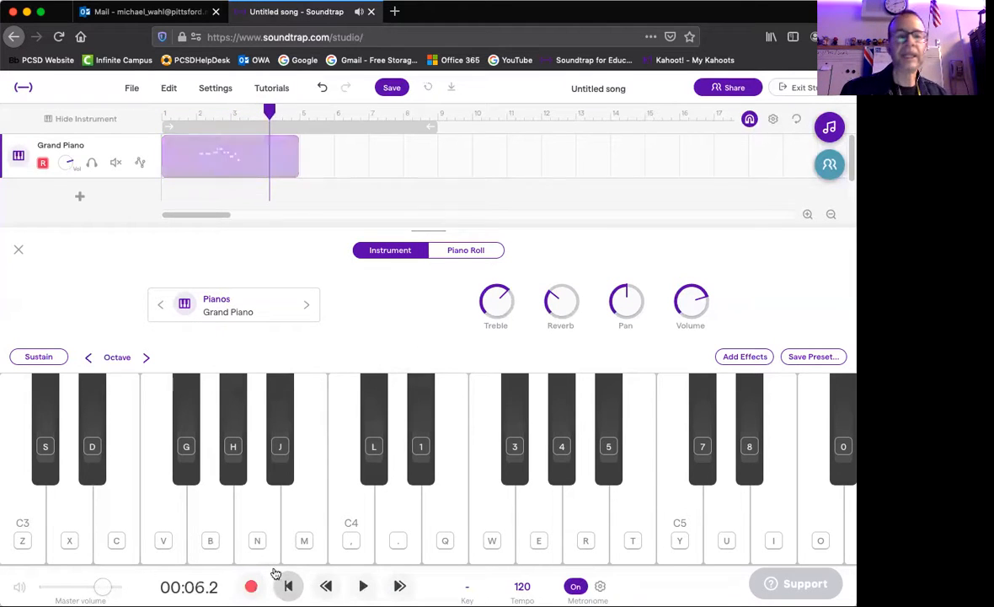
- Cut the recorded region from the Grand Piano track and return the playhead to bar 1
click(253, 164)
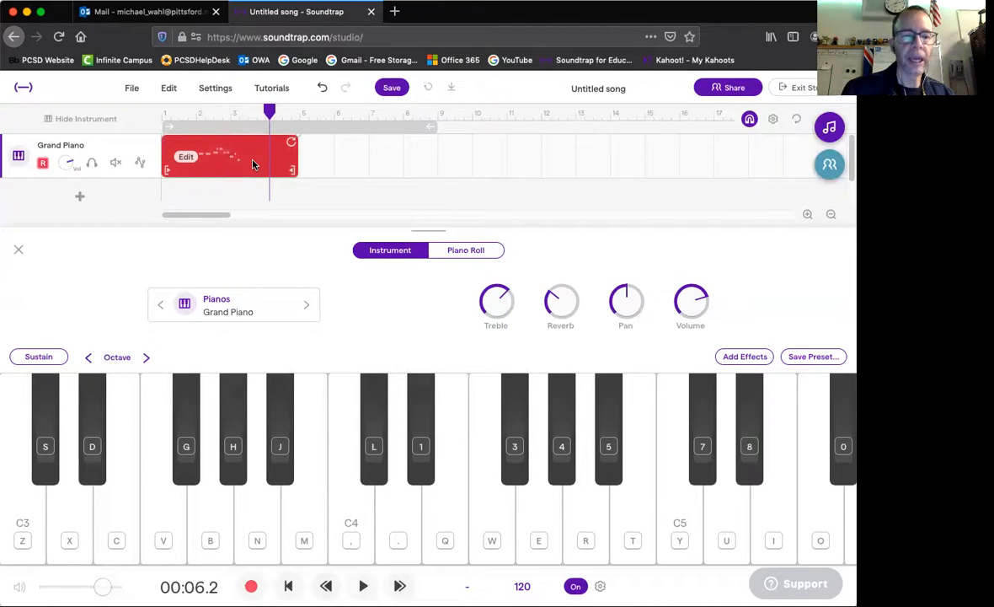
right_click(190, 160)
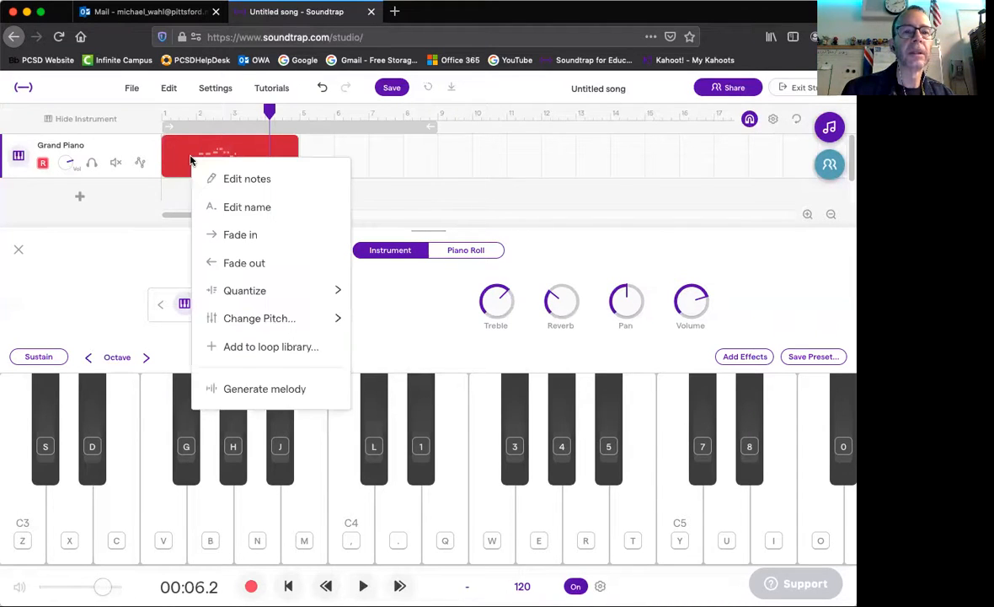
click(191, 160)
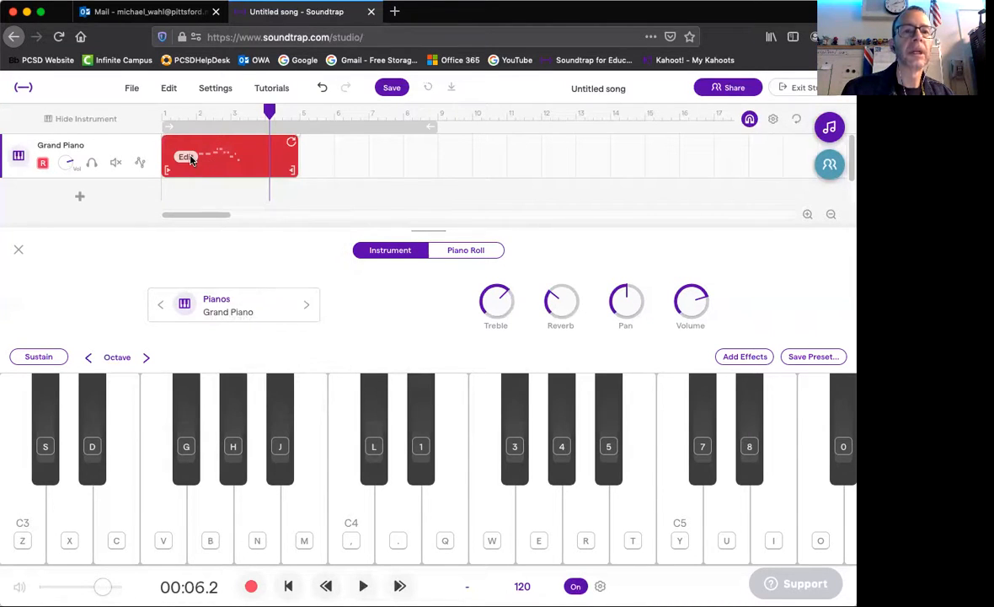
click(168, 90)
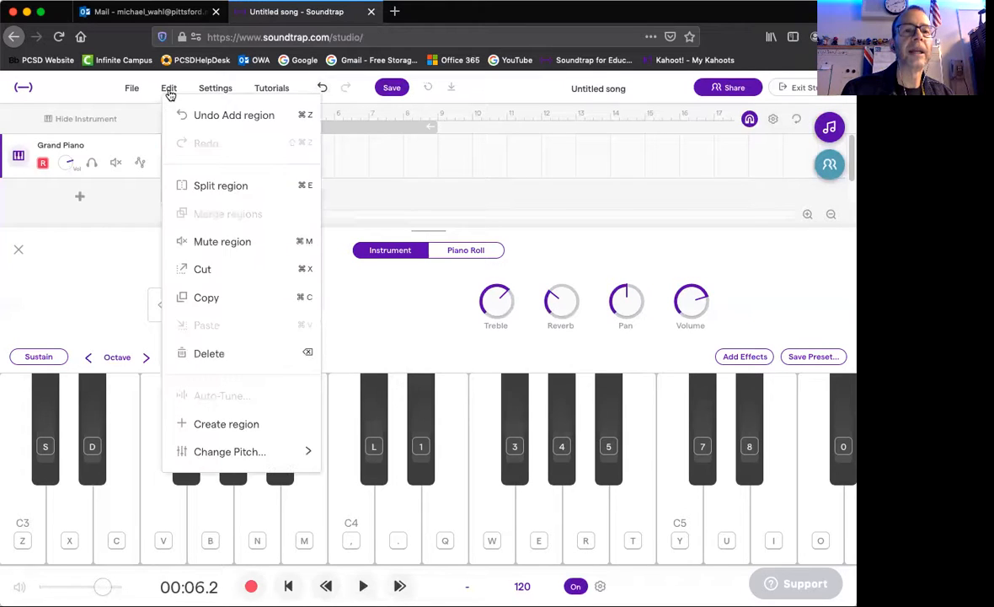
click(199, 268)
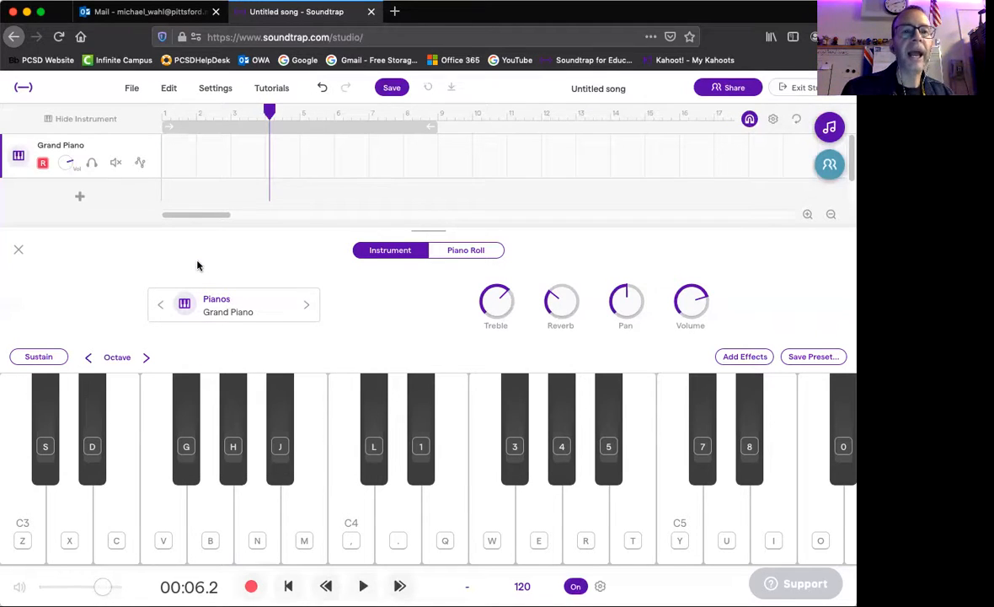
drag(270, 115, 134, 121)
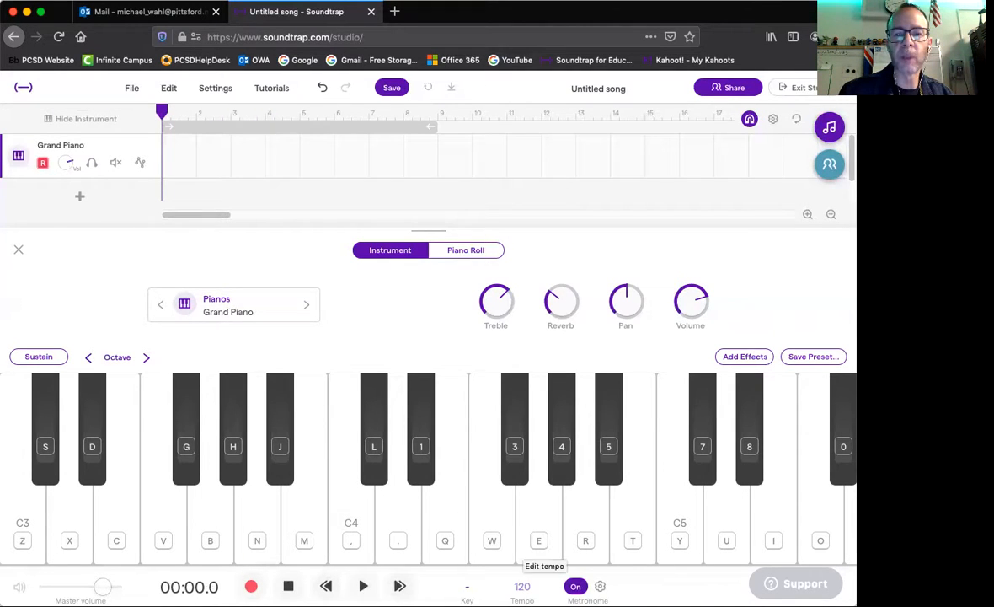
- Set the song tempo to 90 BPM
click(523, 586)
double_click(531, 509)
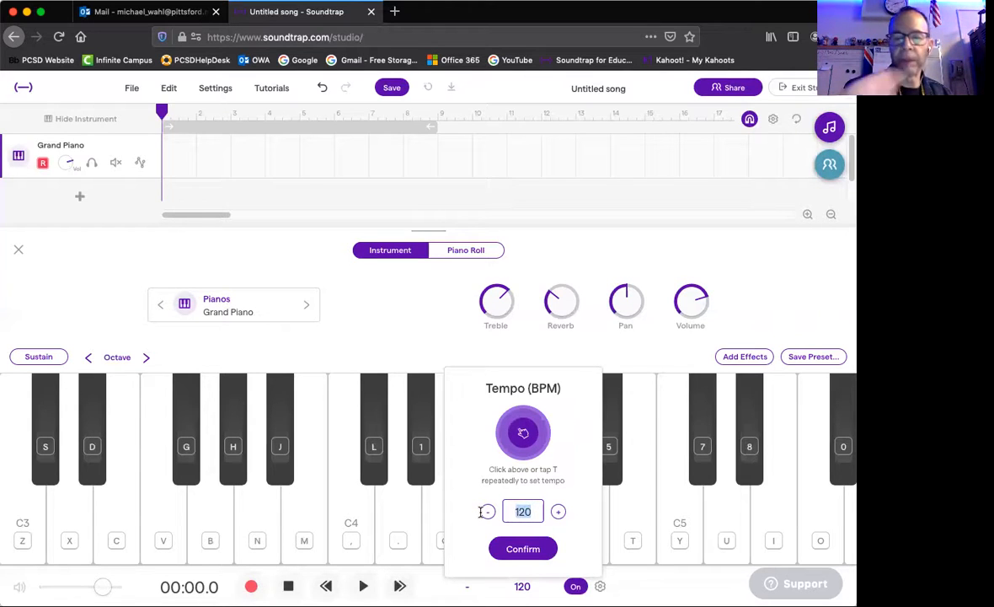
text(90)
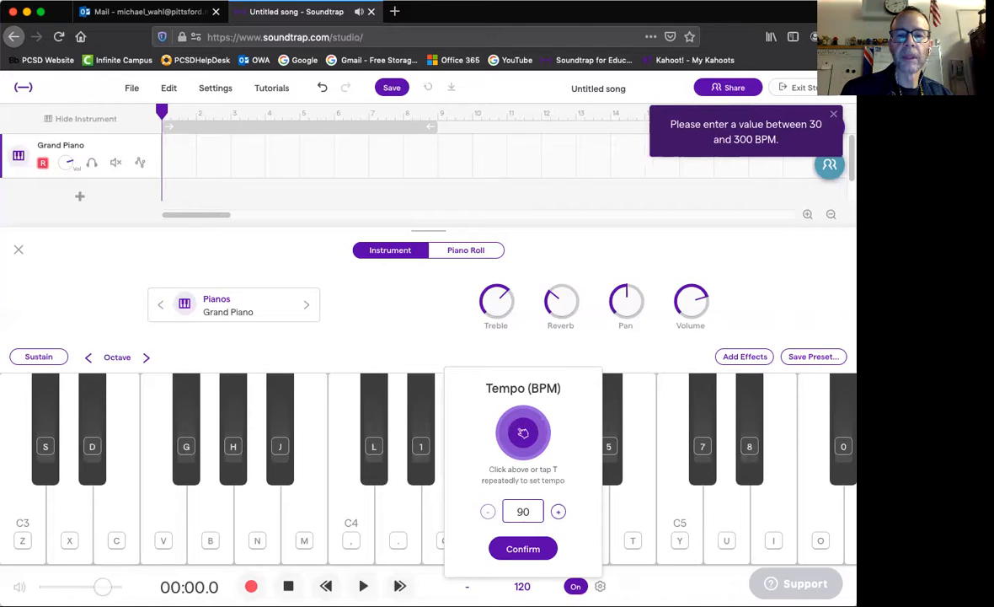
click(538, 548)
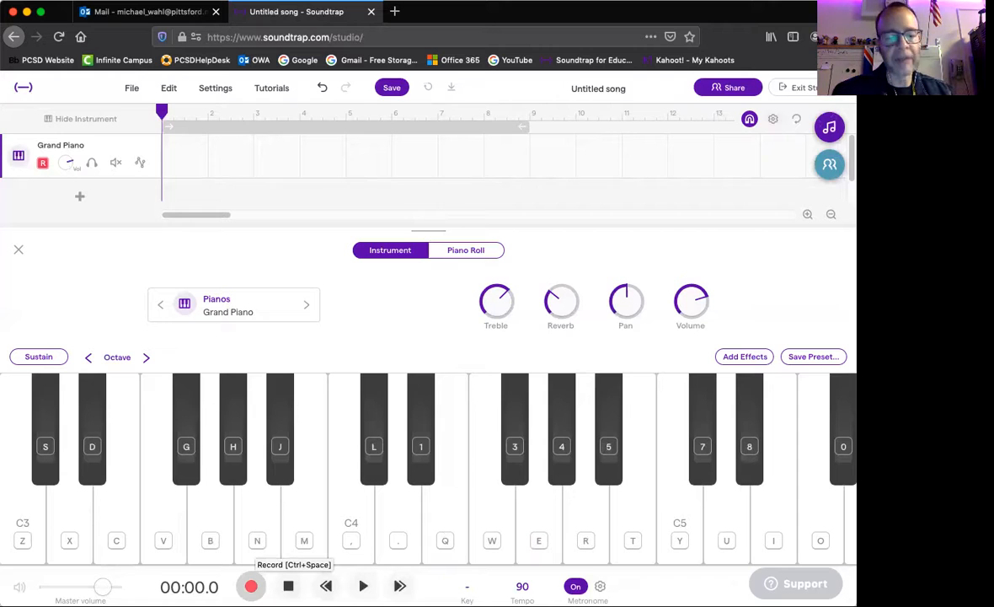
- Start recording from bar 1 and play Ode to Joy's first phrase: E, E, F, G, G, F, E, D, C, C, D, E, E, D, D
click(252, 585)
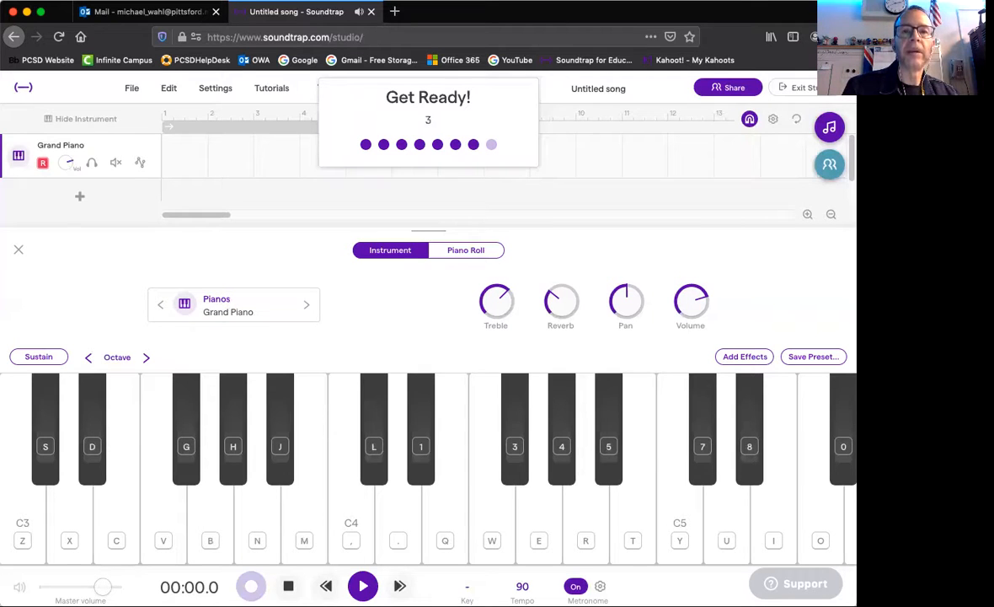
key(c)
key(c)
key(v)
key(b)
key(b)
key(v)
key(c)
key(x)
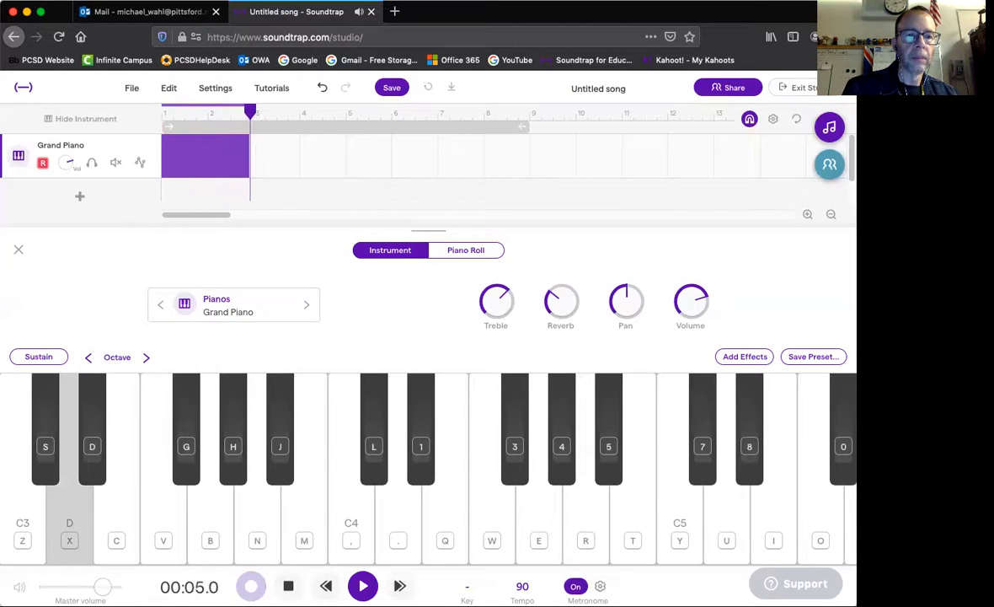
key(z)
key(z)
key(x)
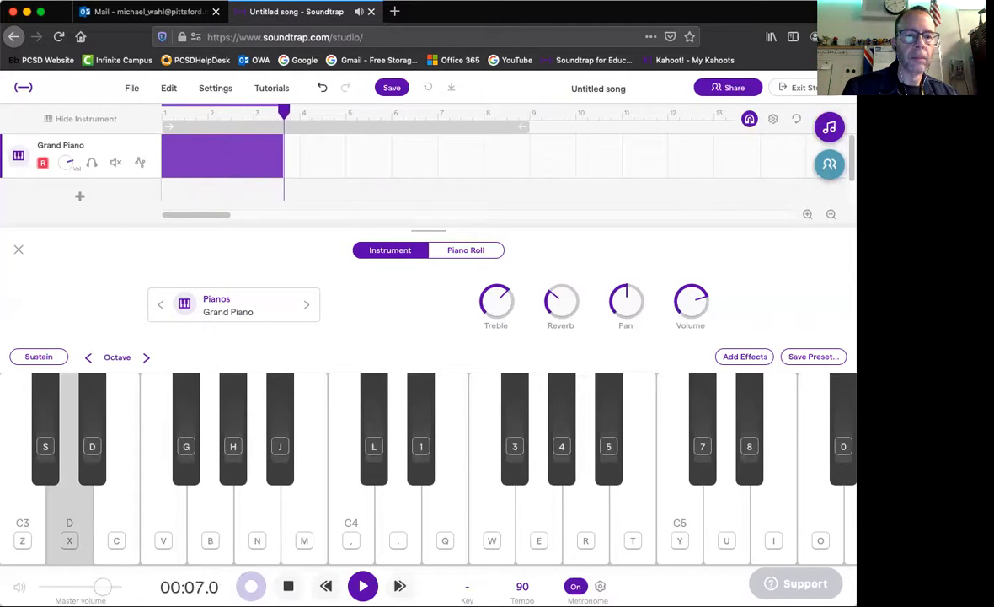
key(c)
key(c)
key(x)
key(x)
- Record the second phrase, from E up to G, down to C, up to E and ending on C, stopping at about 21 seconds
key(c)
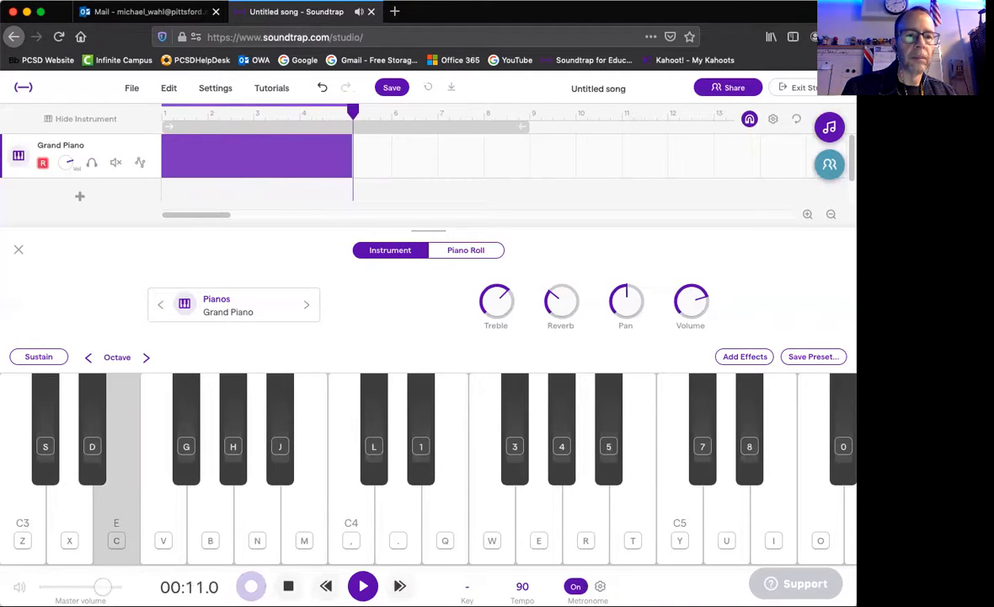
key(v)
key(b)
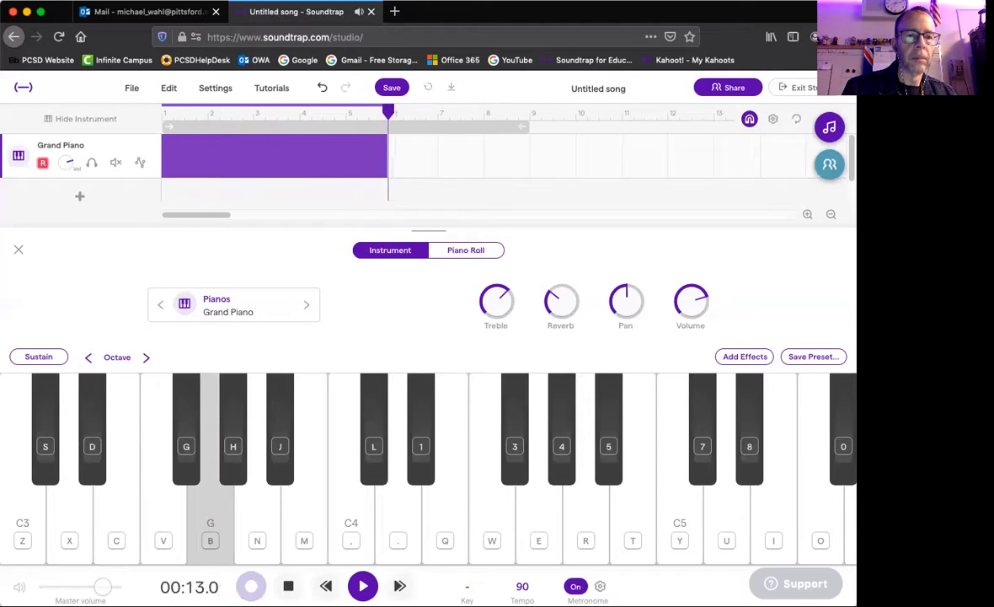
key(v)
key(c)
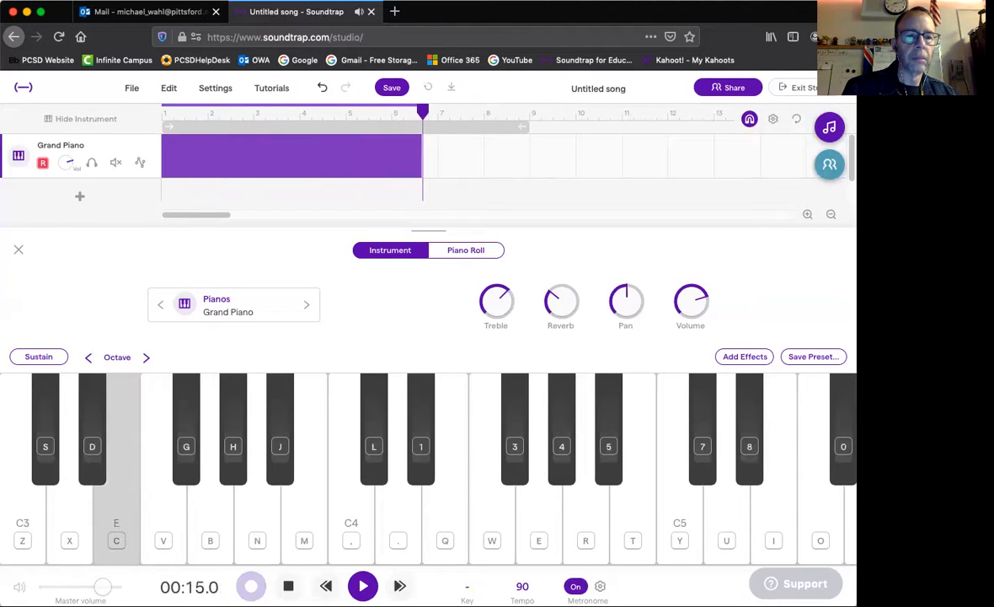
key(x)
key(z)
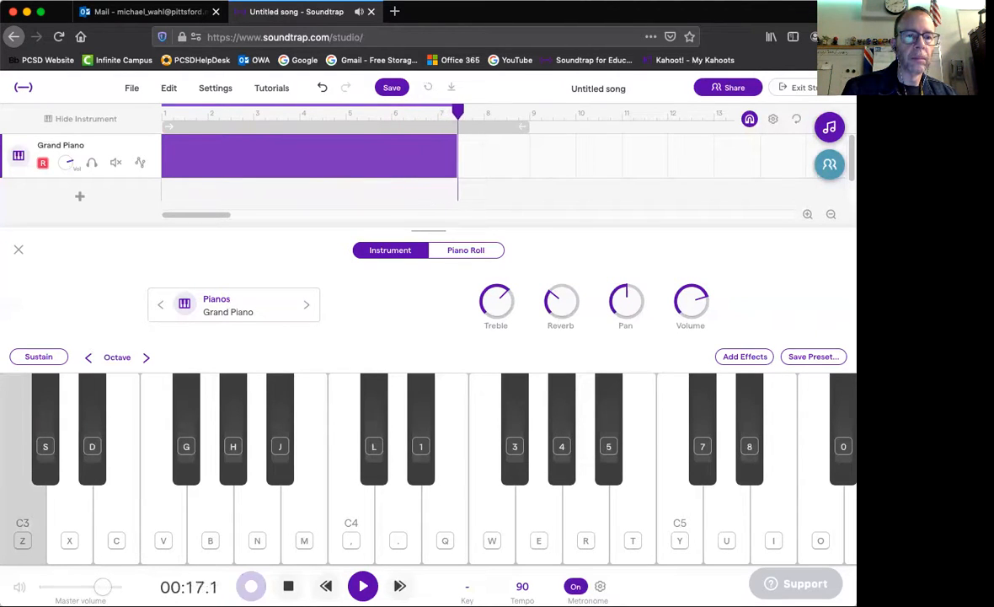
key(x)
key(c)
key(x)
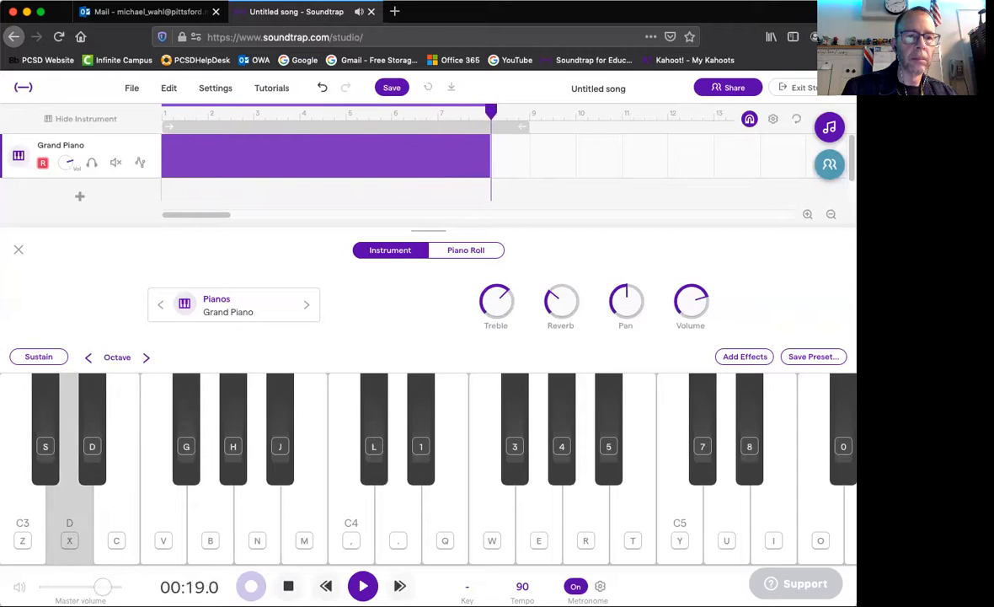
key(z)
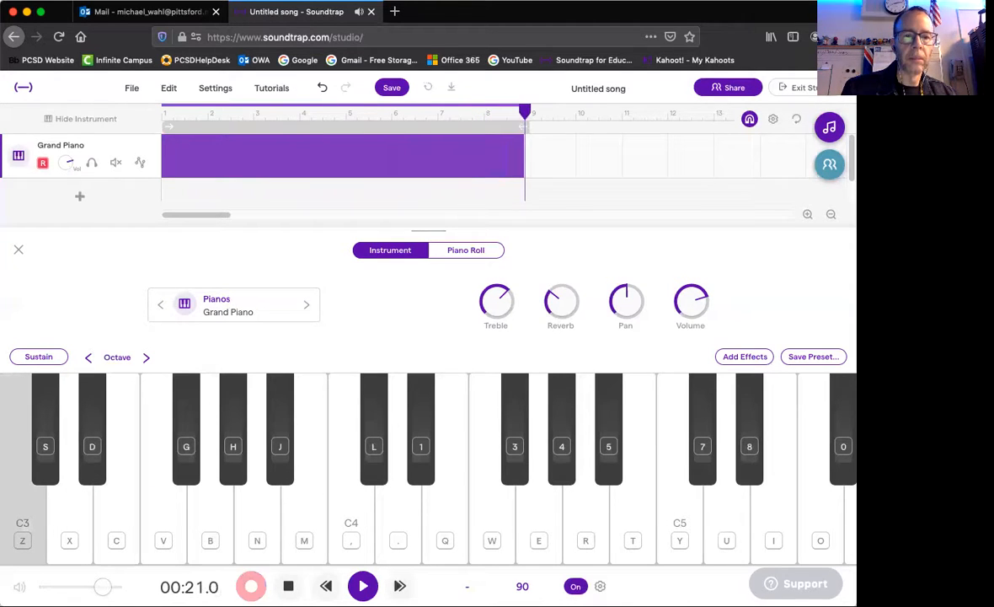
key(space)
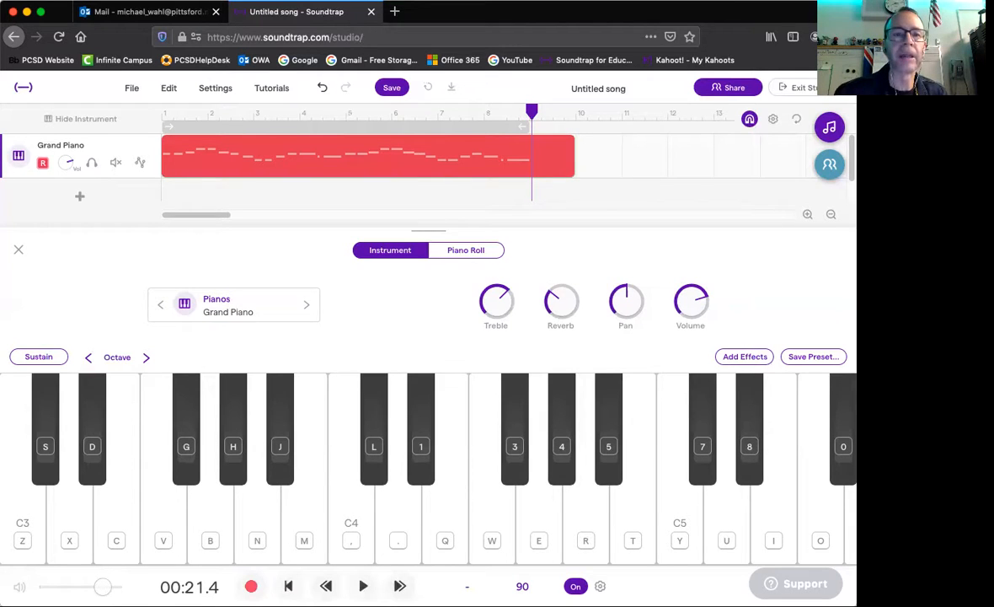
- Play the recorded melody from the beginning for about five seconds
click(288, 585)
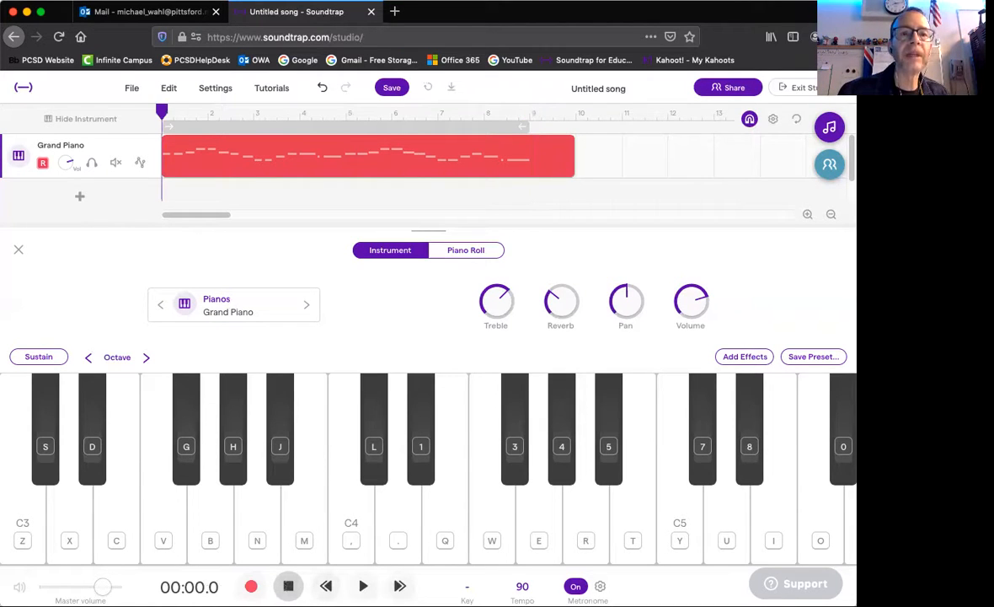
click(362, 586)
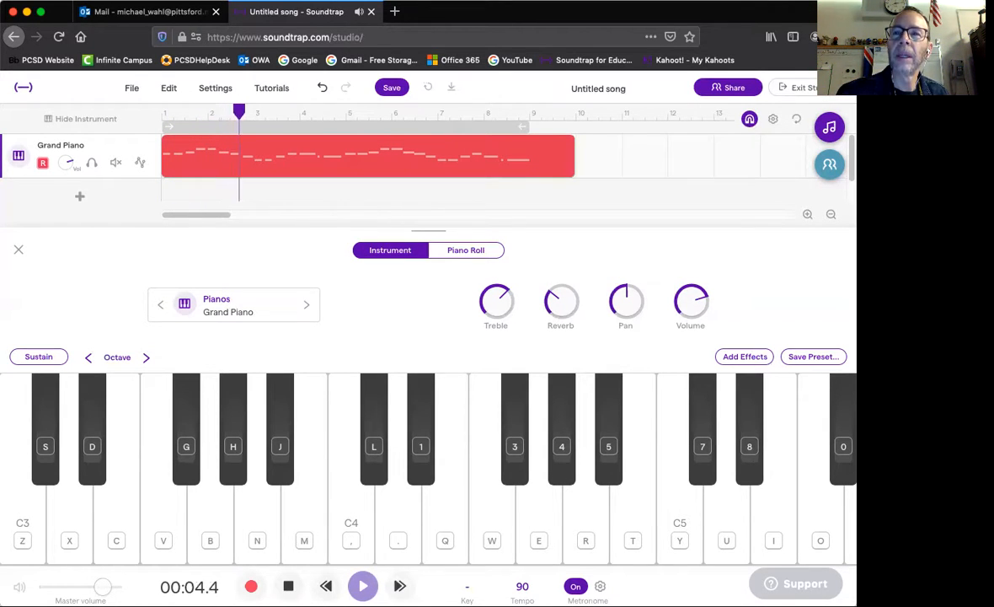
key(space)
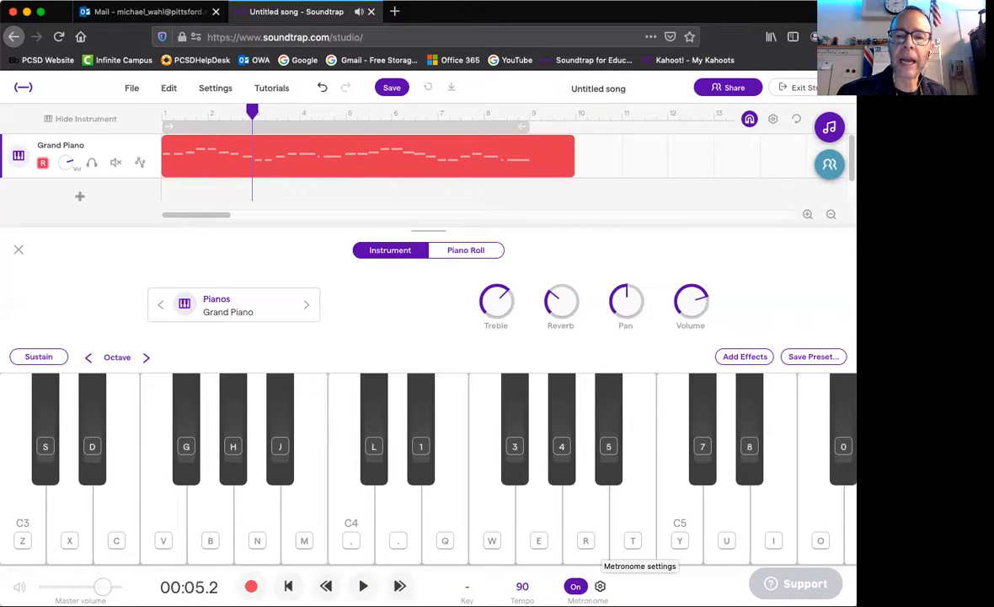
- Raise the metronome volume and change the metronome sound to Clave
click(600, 586)
drag(609, 431, 600, 381)
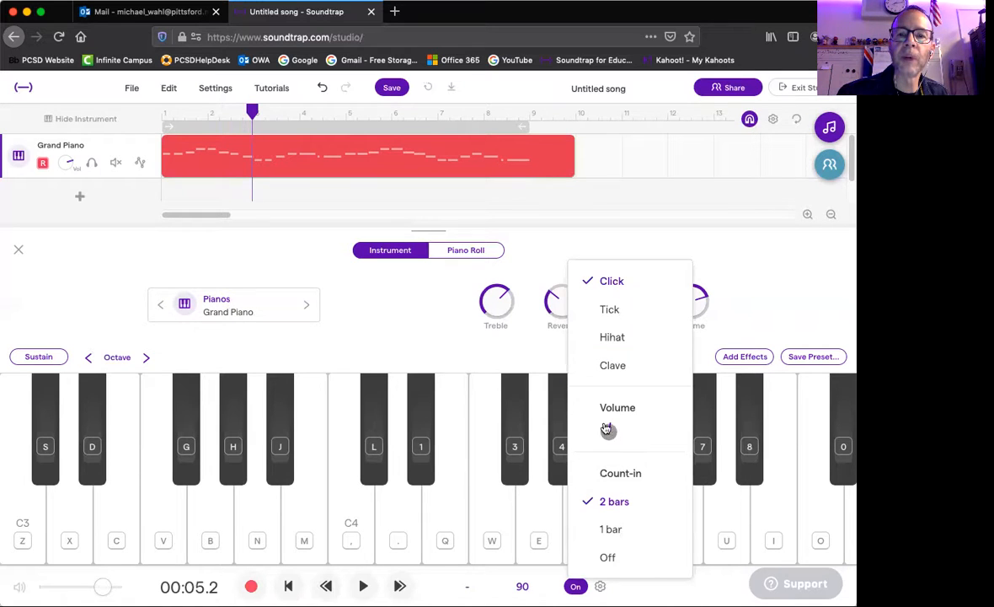
drag(608, 426, 602, 381)
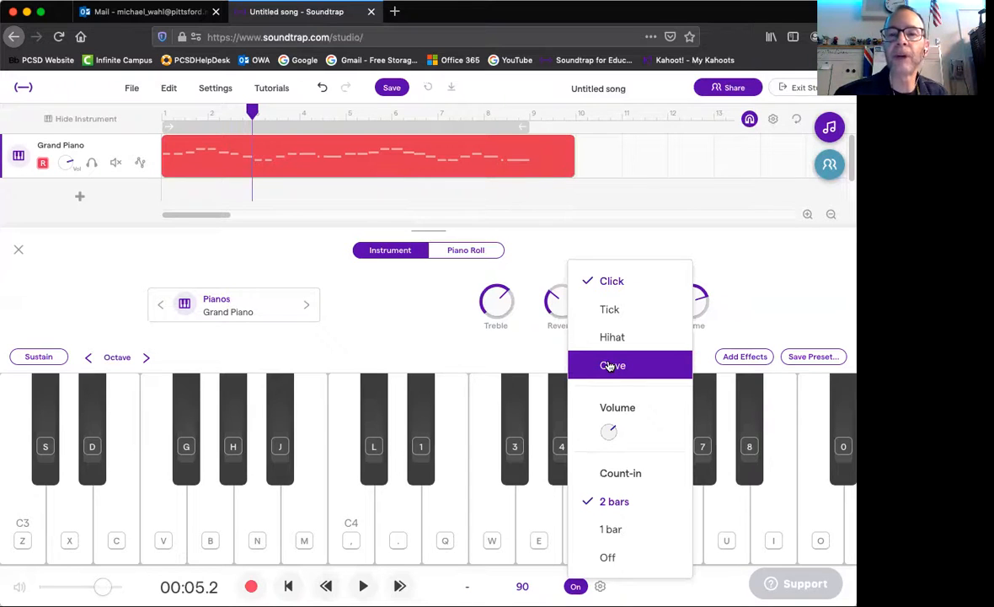
click(609, 366)
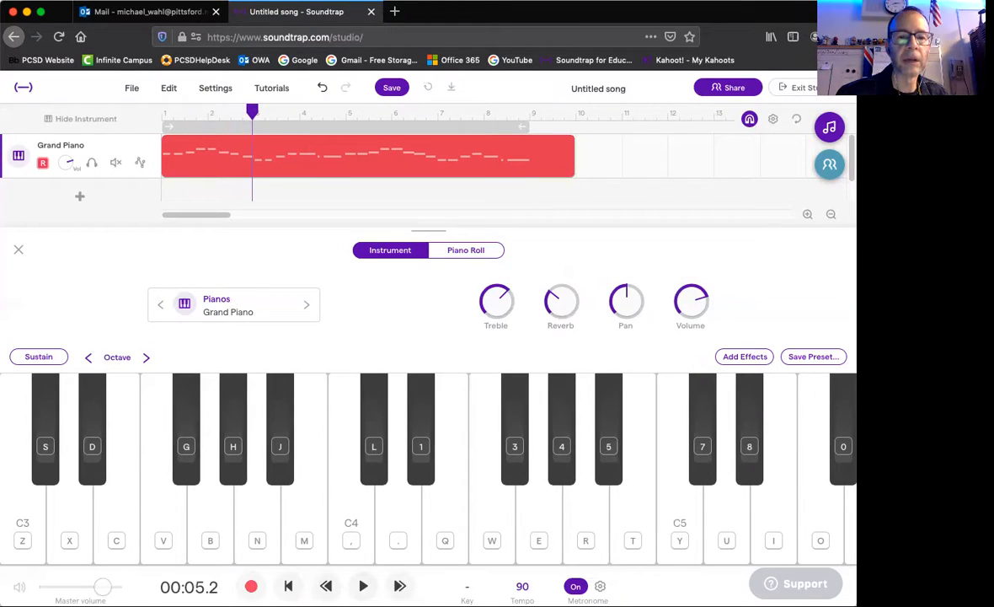
- Replay the start of the melody to hear it against the Clave metronome
click(289, 586)
key(space)
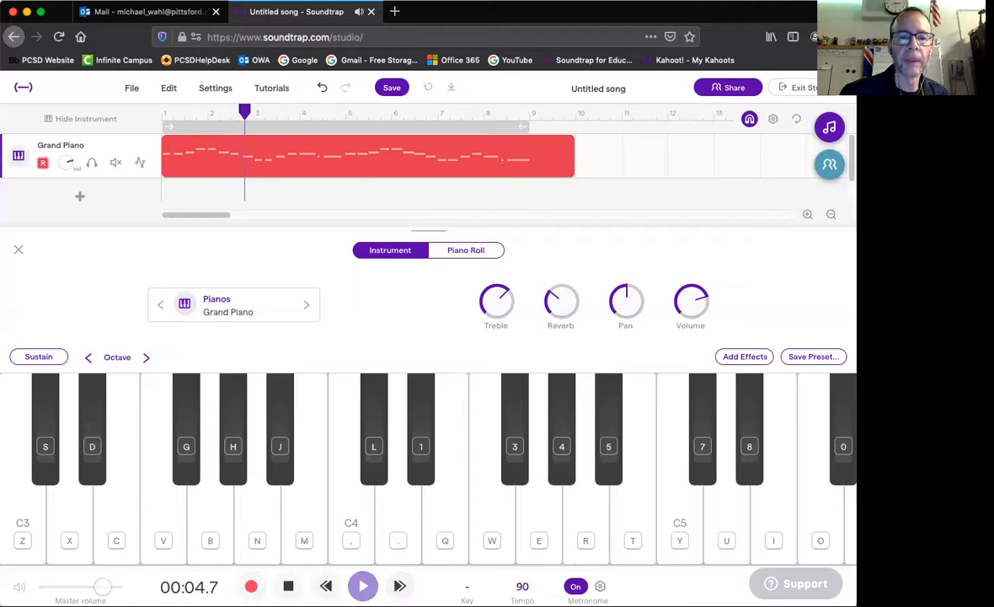
click(362, 585)
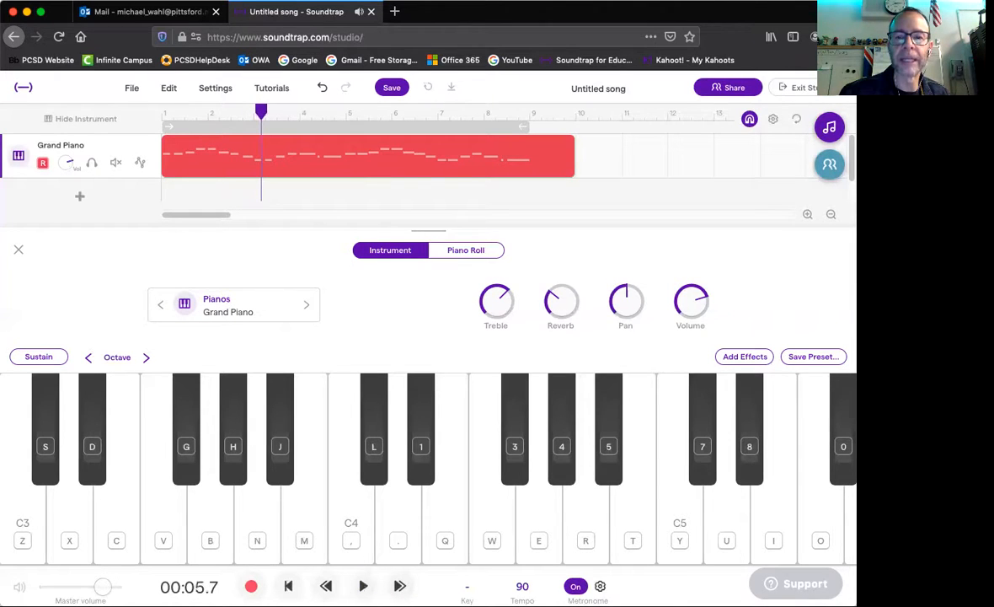
- Adjust the metronome volume in the metronome settings
click(600, 586)
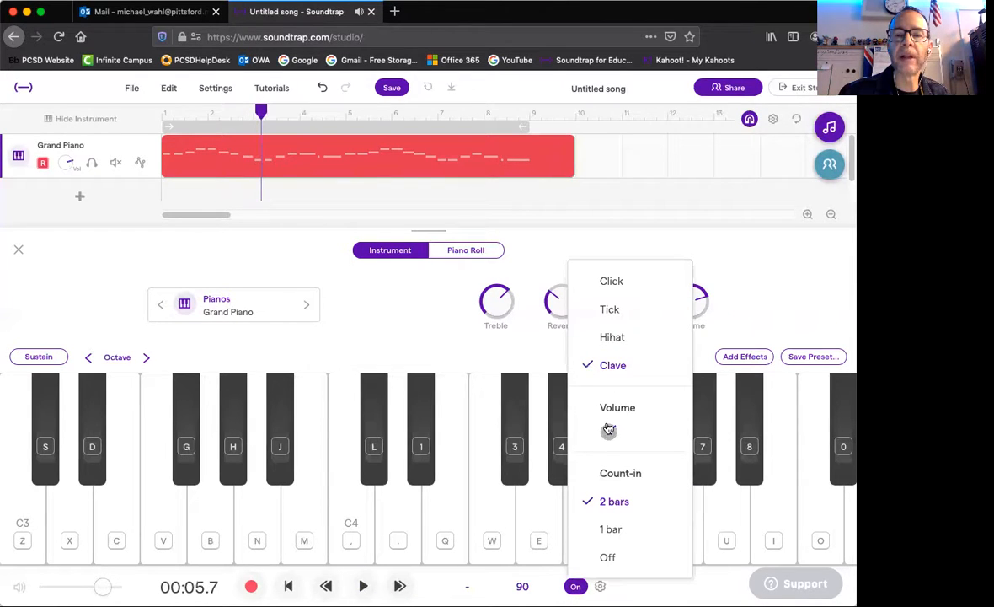
mouse_move(606, 449)
mouse_down()
mouse_move(624, 462)
mouse_move(604, 437)
mouse_move(604, 450)
mouse_up()
click(499, 584)
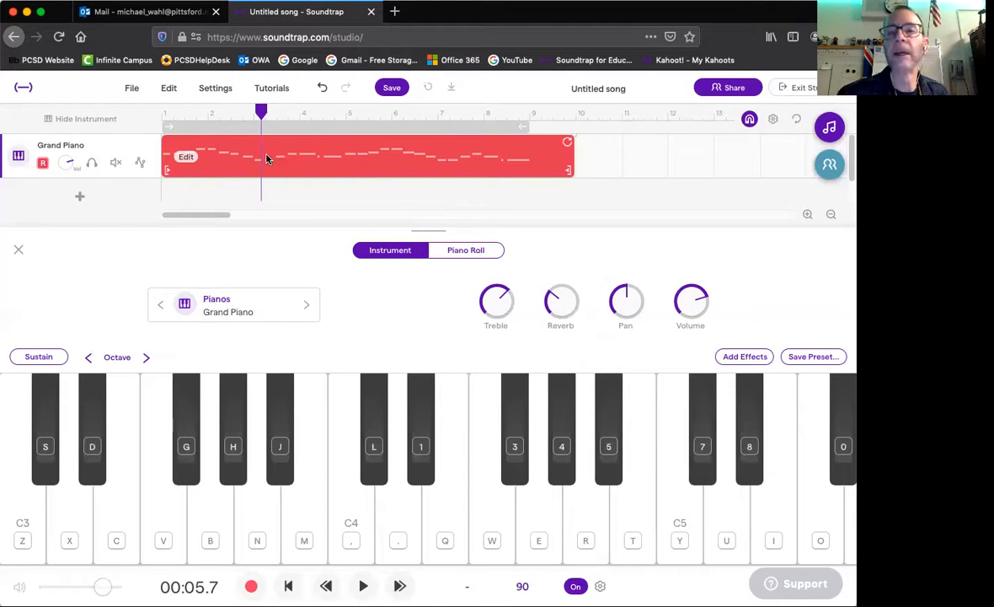
- Quantize the recorded Grand Piano region to 1/8 notes
right_click(187, 160)
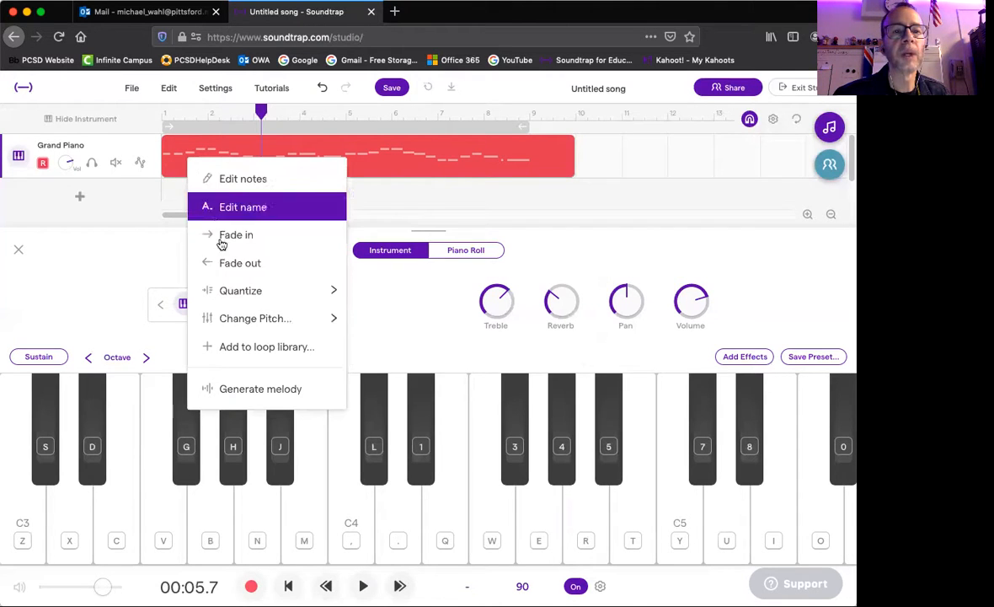
mouse_move(221, 290)
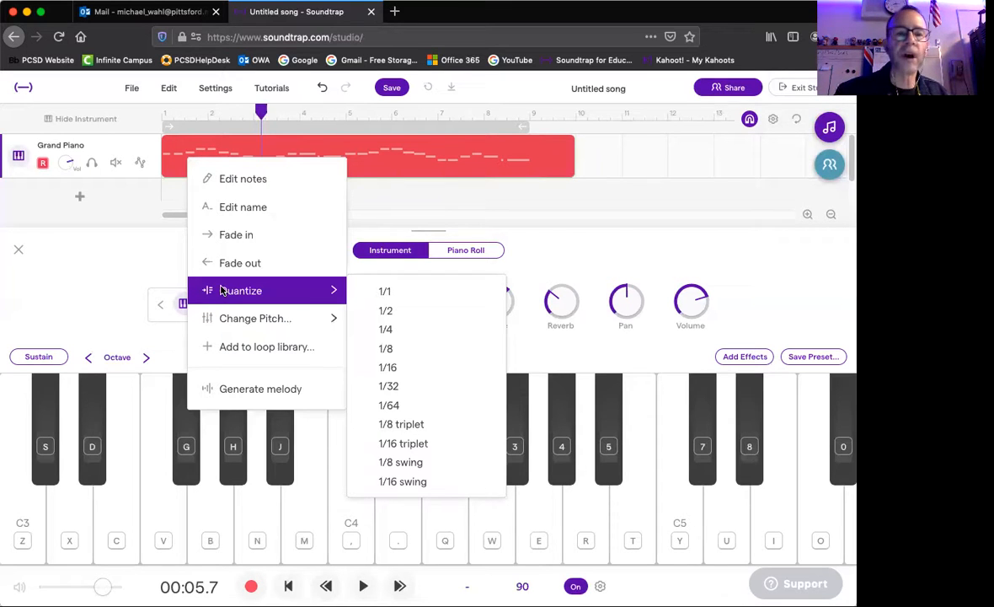
click(384, 348)
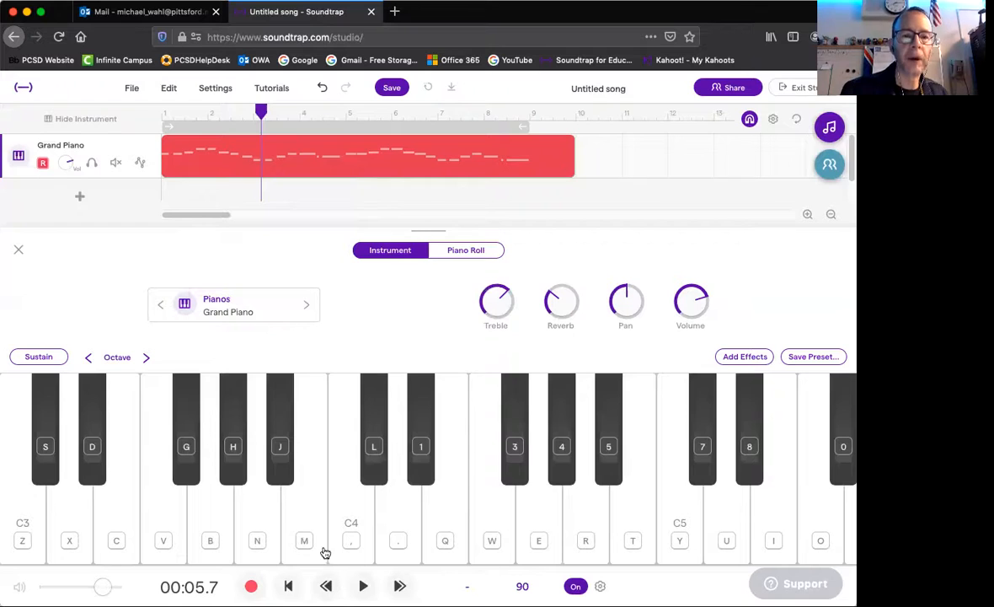
- Play the quantized melody from the beginning for about six and a half seconds
click(287, 585)
click(363, 586)
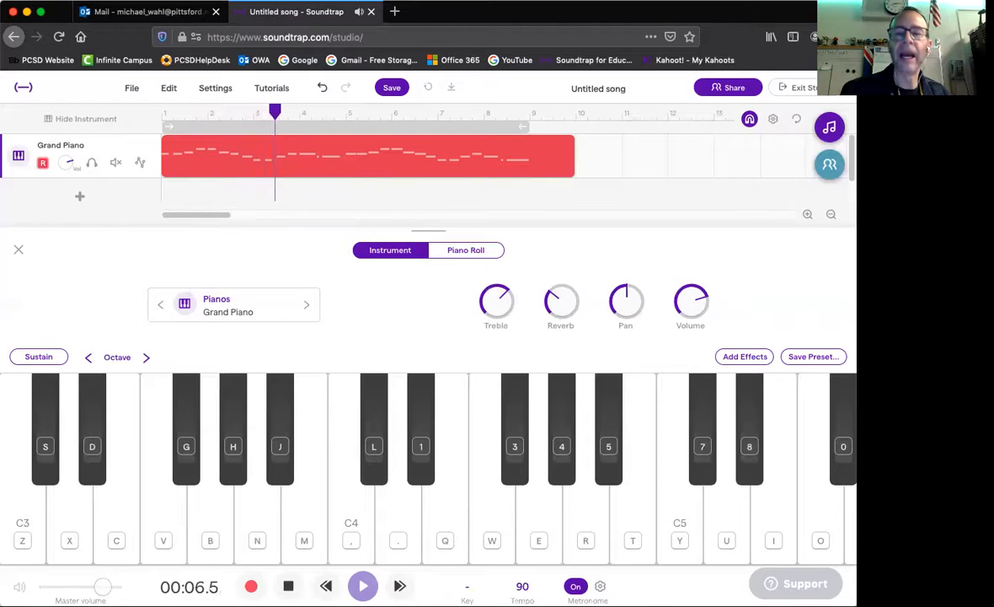
key(space)
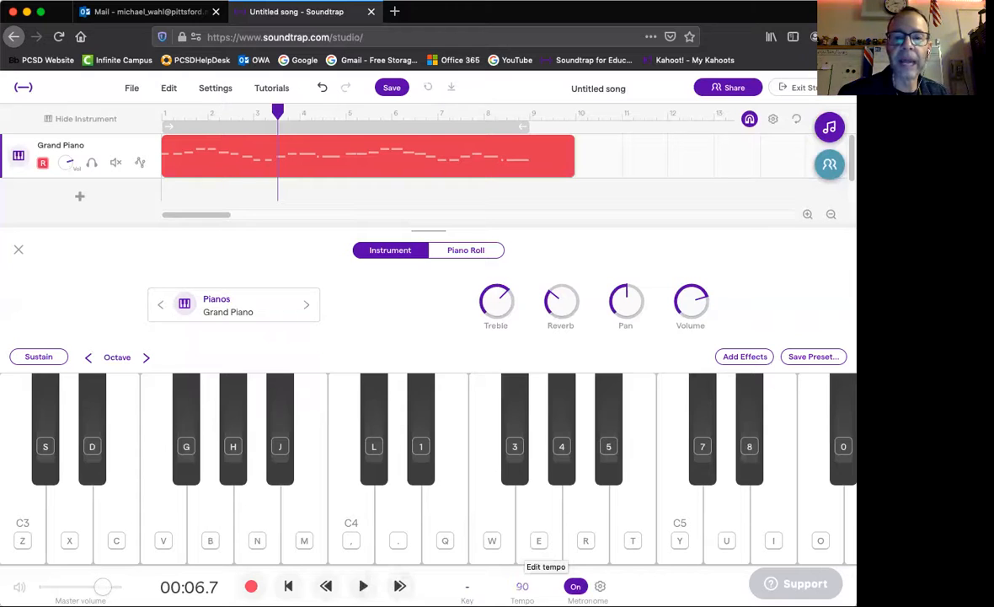
- Set the song tempo to 120 BPM
click(522, 585)
double_click(516, 511)
text(120)
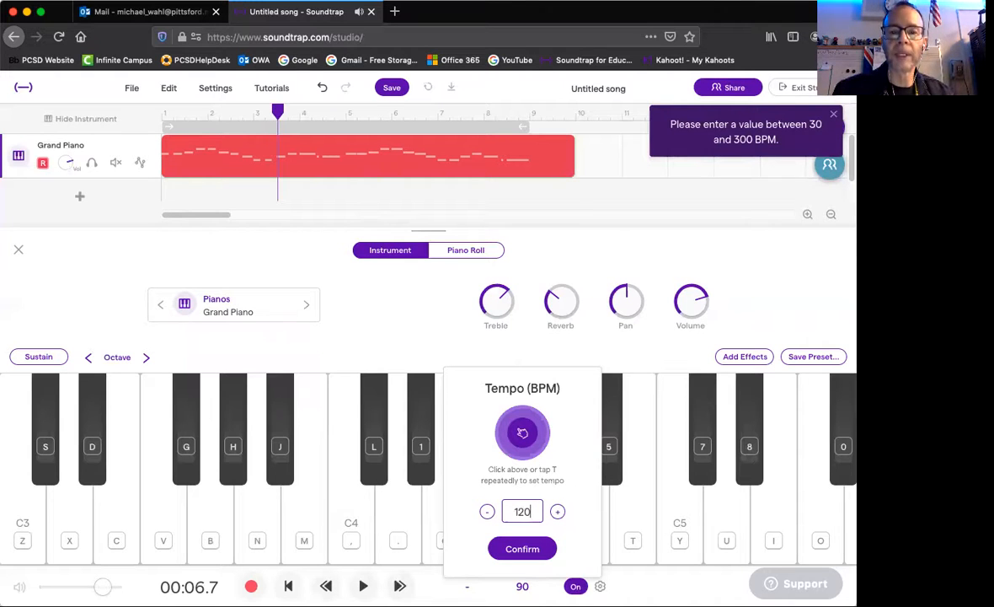
click(516, 549)
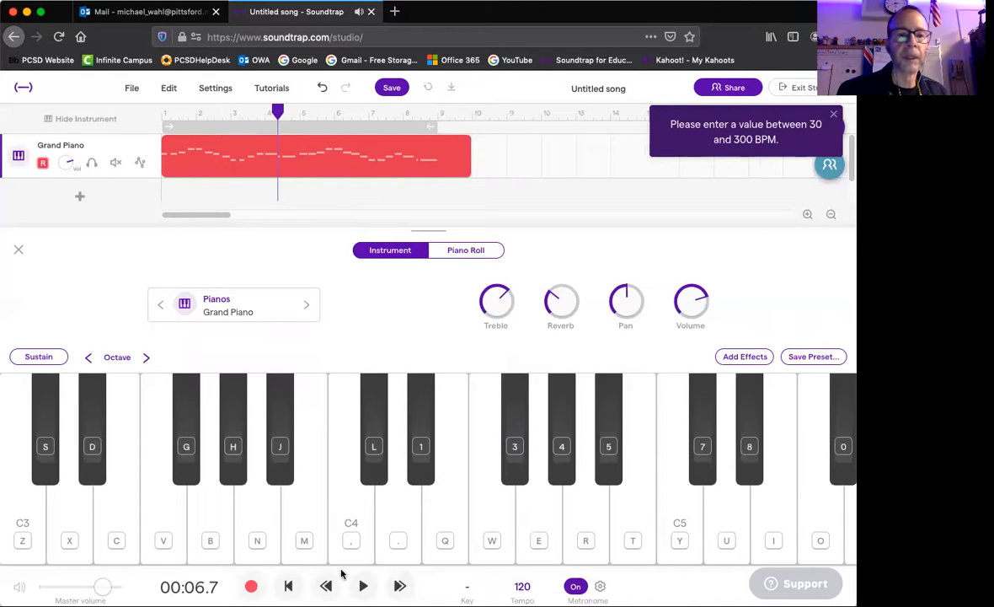
- Play the melody from the beginning at the new tempo, turning the metronome off during playback and stopping at about 7.5 seconds
click(288, 586)
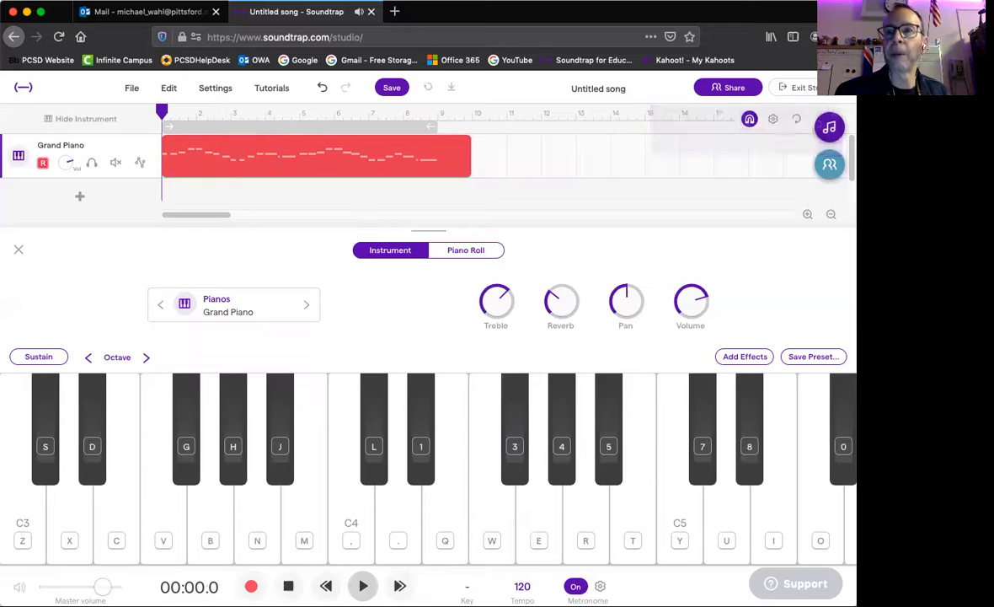
click(363, 586)
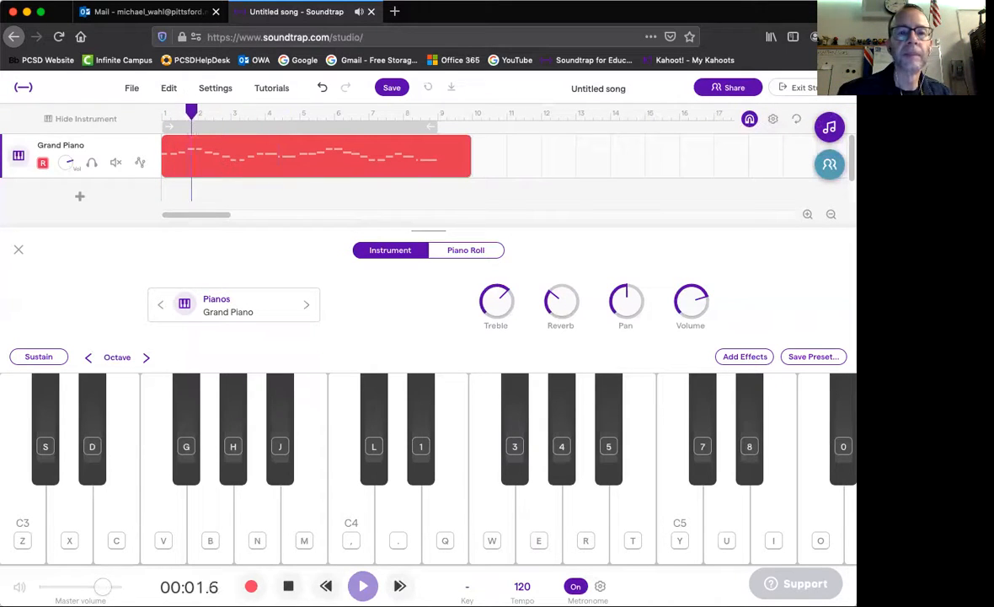
click(575, 587)
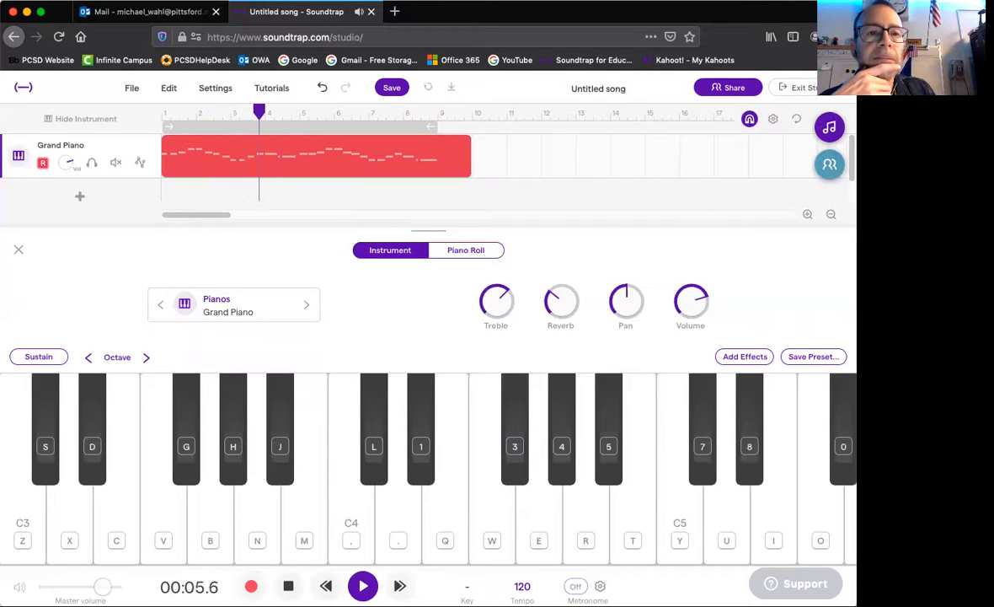
key(space)
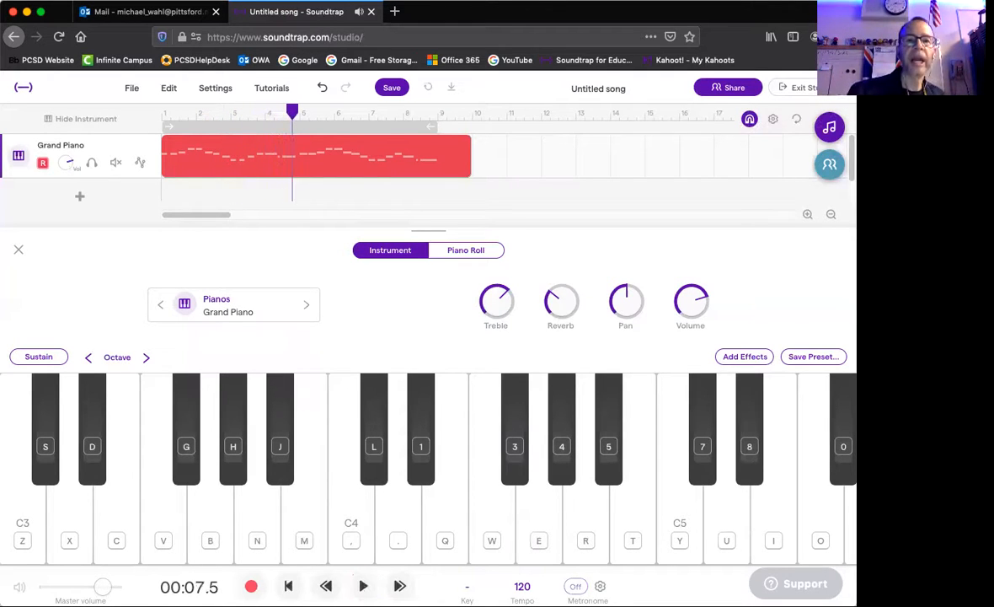